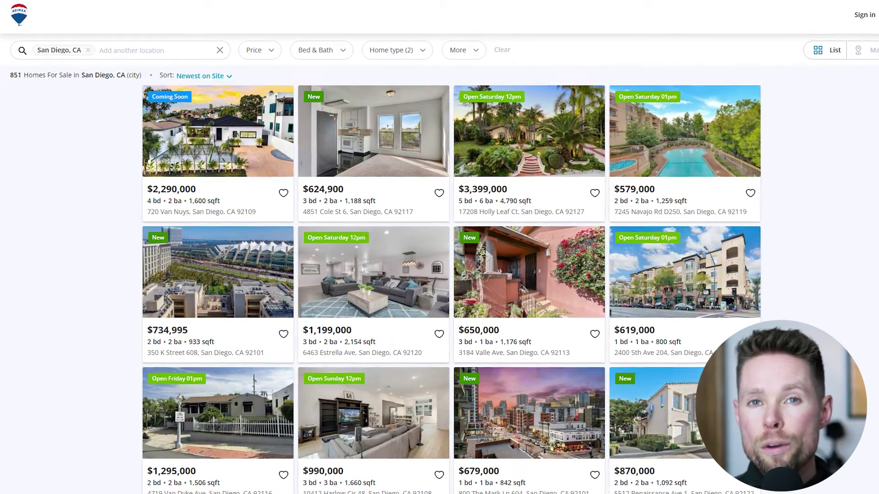
Step: Highlight the Site Tracking heading while moving on to the ActiveCampaign dashboard
left_click_drag(179, 161, 161, 198)
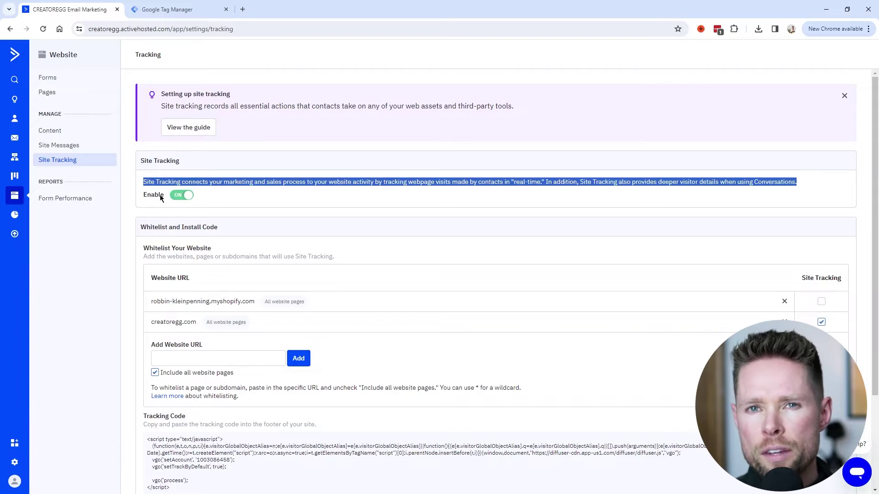
left_click(140, 161)
left_click_drag(191, 161, 140, 160)
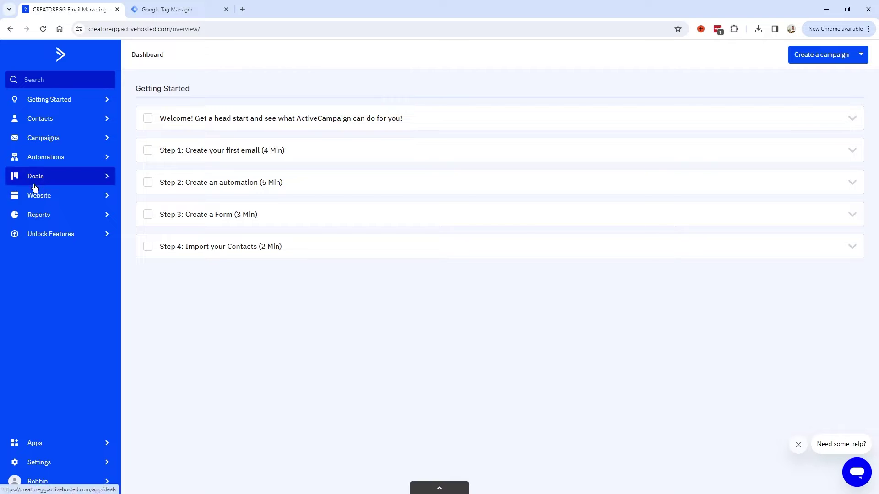
Step: Open Website > Site Tracking and highlight its heading and description
left_click(42, 201)
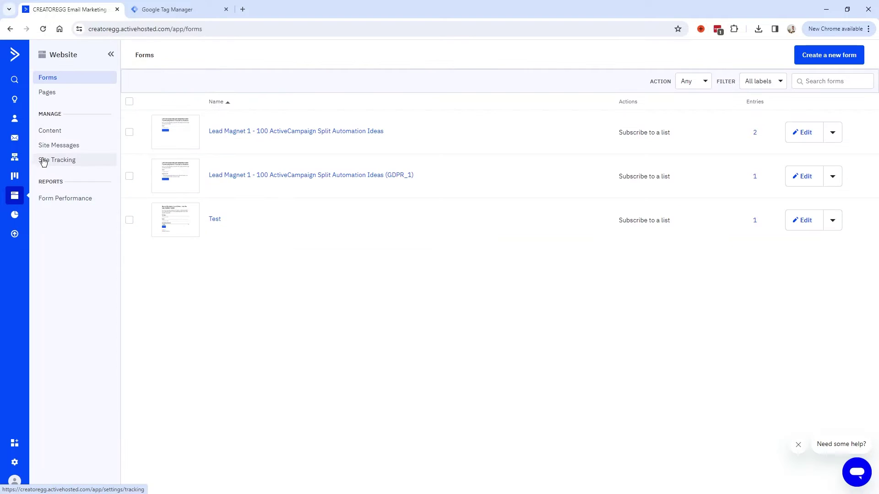
left_click(46, 164)
left_click_drag(179, 160, 143, 161)
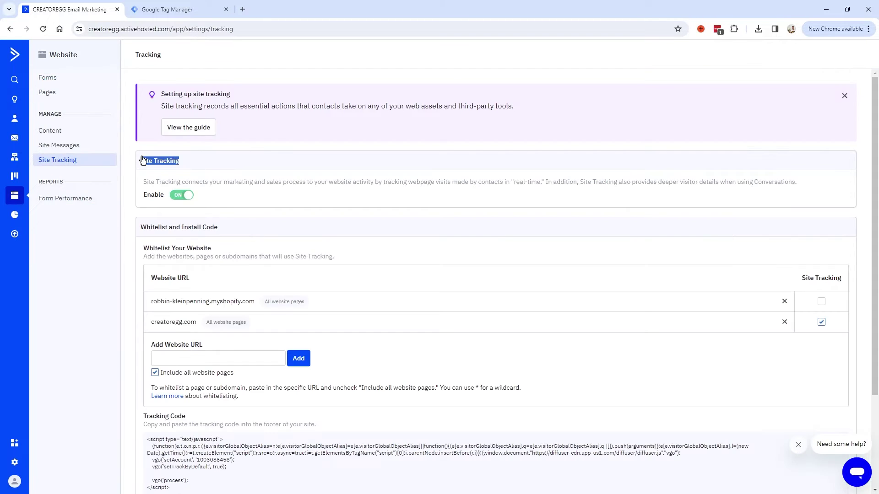
triple_click(187, 187)
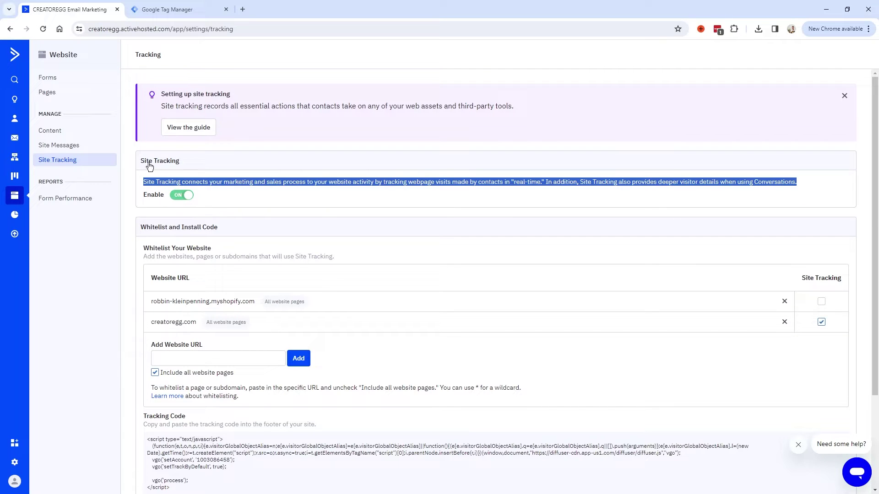
left_click_drag(190, 161, 140, 161)
scroll(168, 265, "down", 2)
Step: Confirm creatoregg.com is listed among the whitelisted domains
left_click(168, 265)
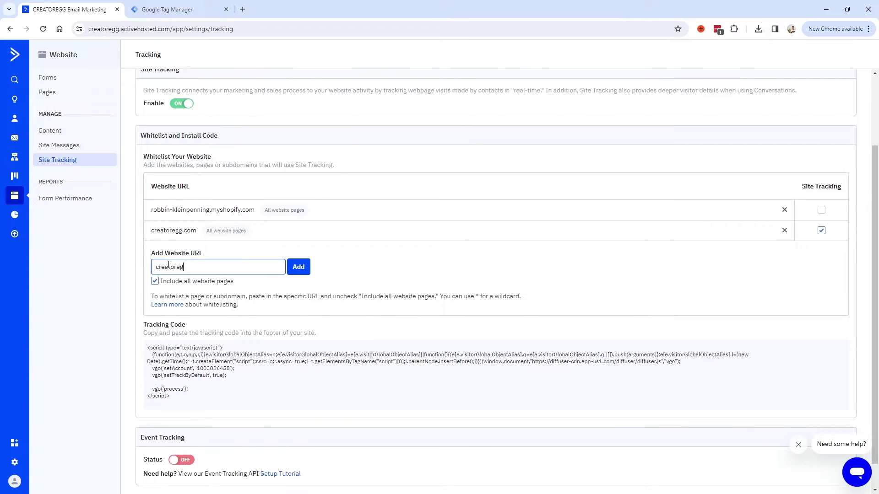
left_click_drag(192, 267, 141, 271)
left_click_drag(153, 230, 197, 231)
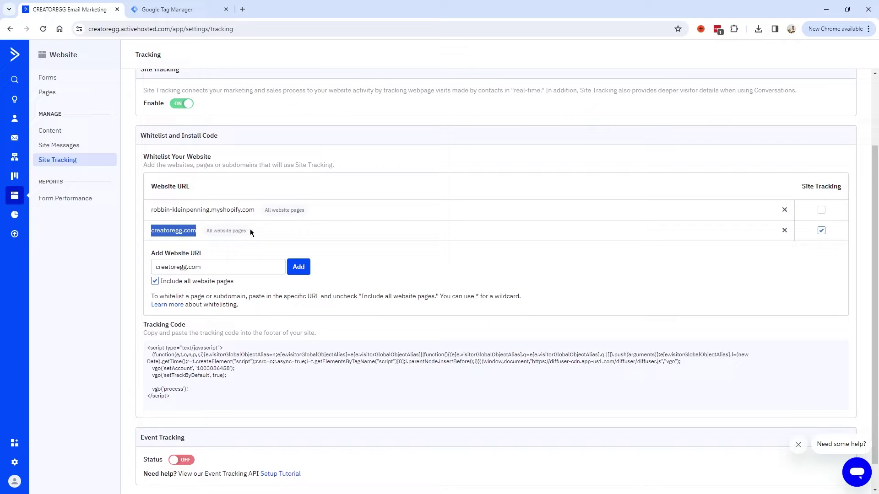
left_click(176, 207)
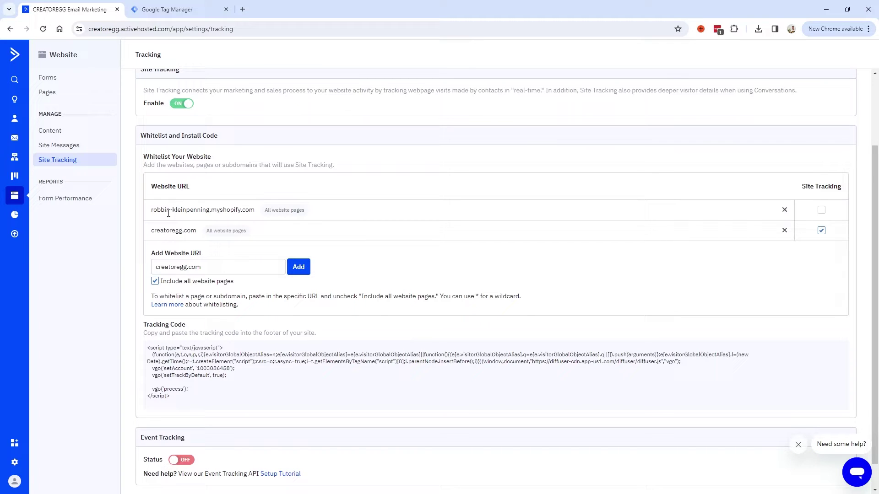
Step: Select the whole site tracking script in the Tracking Code box
left_click_drag(143, 325, 320, 339)
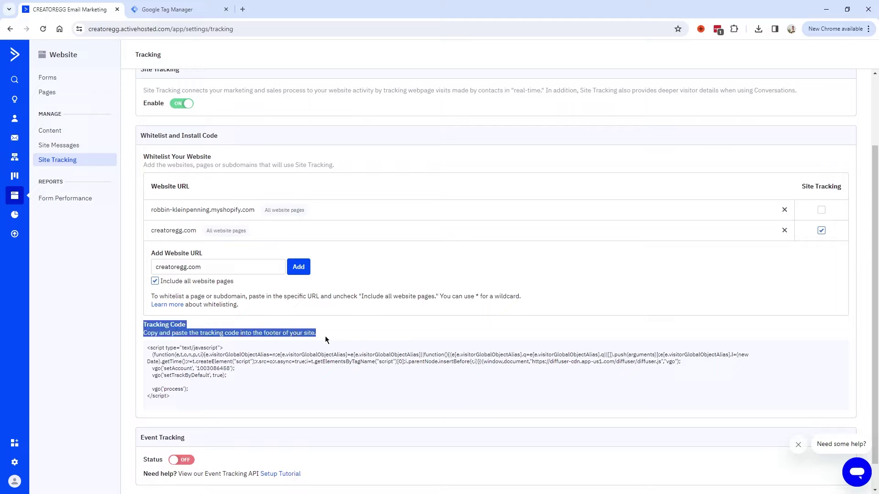
left_click(185, 396)
scroll(185, 395, "down", 1)
triple_click(183, 303)
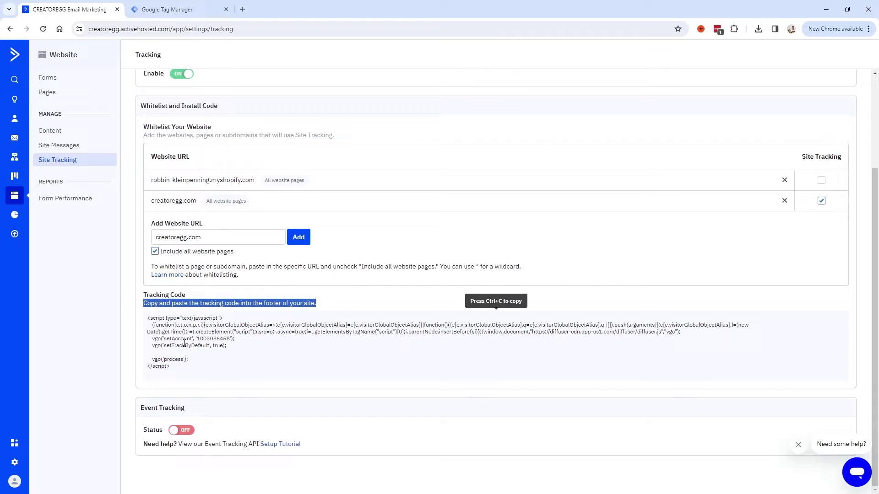
left_click(171, 363)
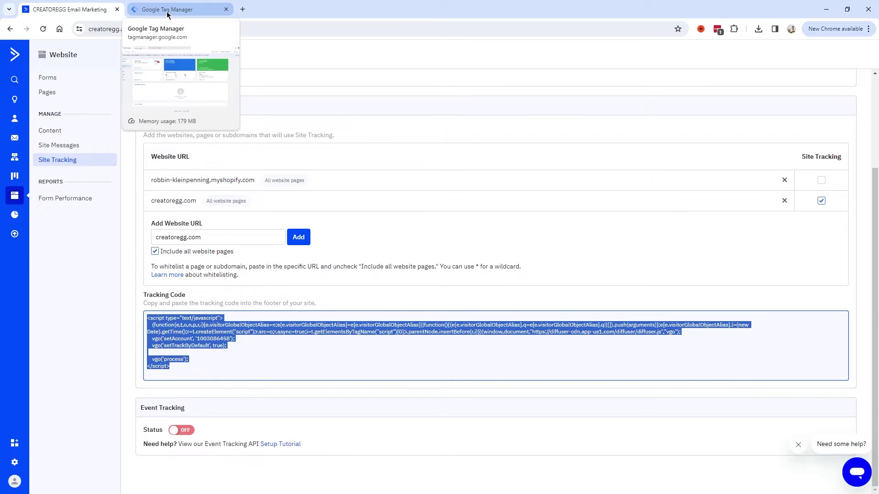
Step: In Tag Manager's Tags list, open the ActiveCampaign Site Tracking tag and select its HTML
left_click(172, 200)
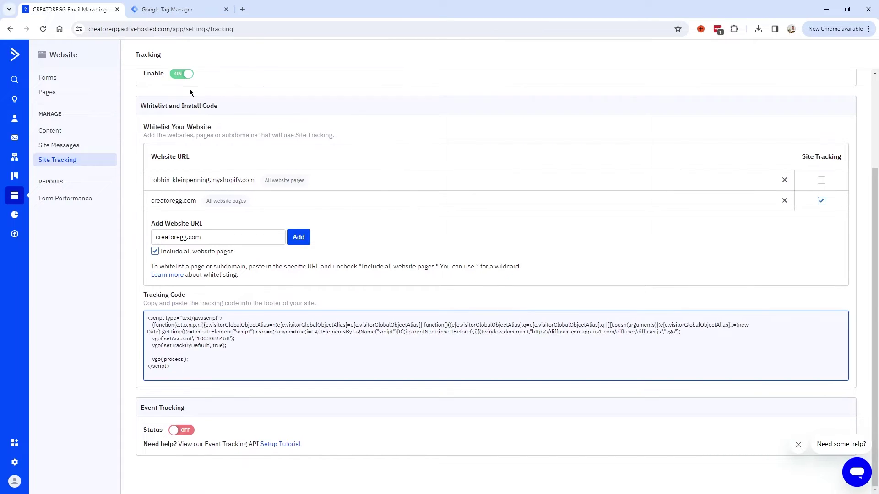
left_click(175, 10)
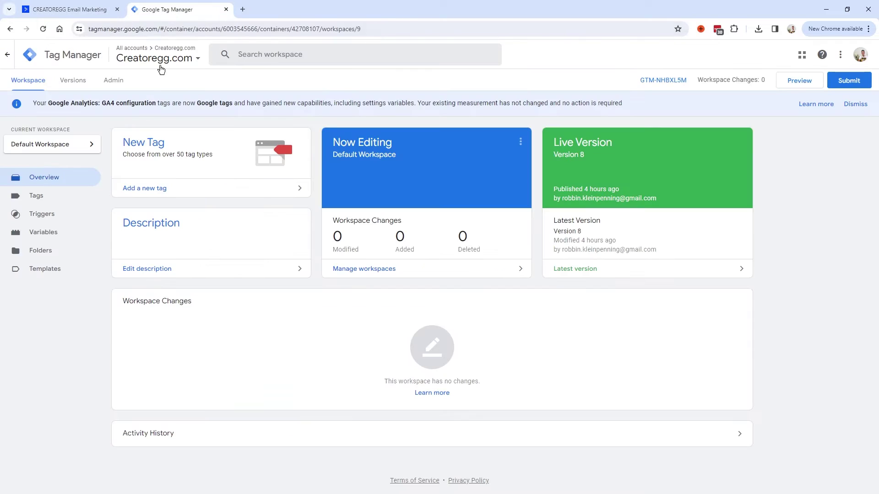
left_click(36, 196)
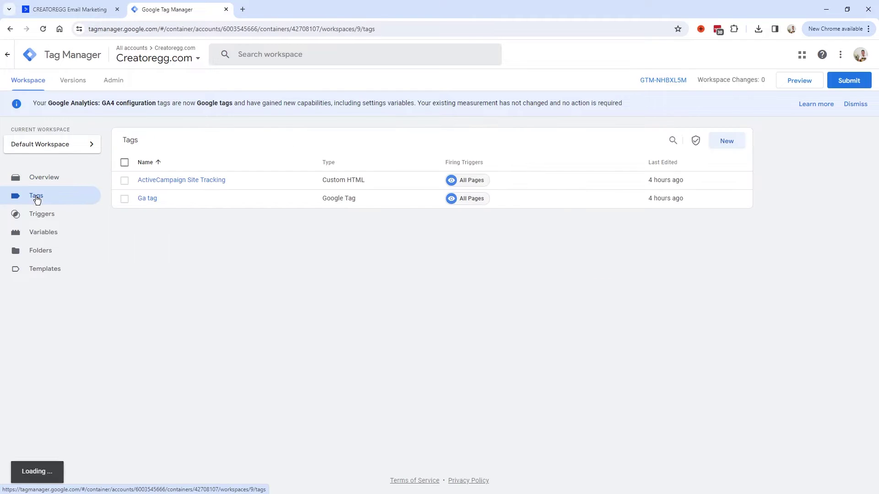
left_click(190, 180)
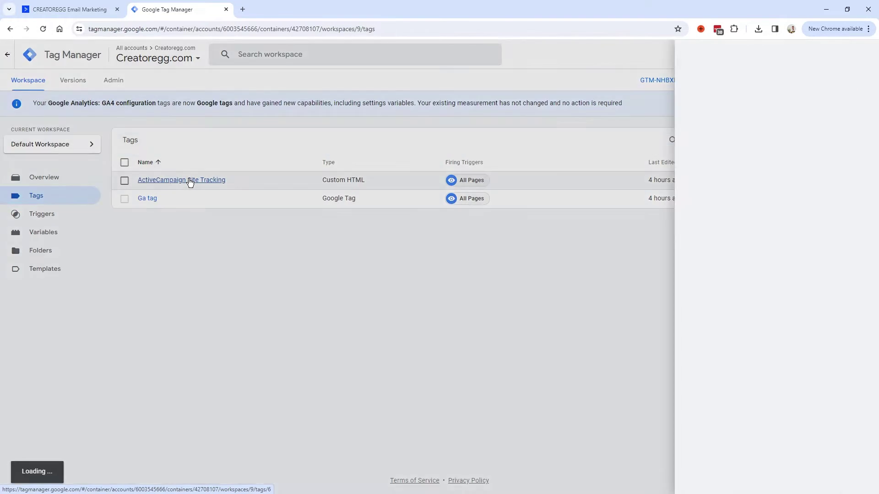
left_click_drag(392, 269, 353, 181)
Step: Compare the tag's HTML with ActiveCampaign's script and close the tag without changes
left_click(84, 11)
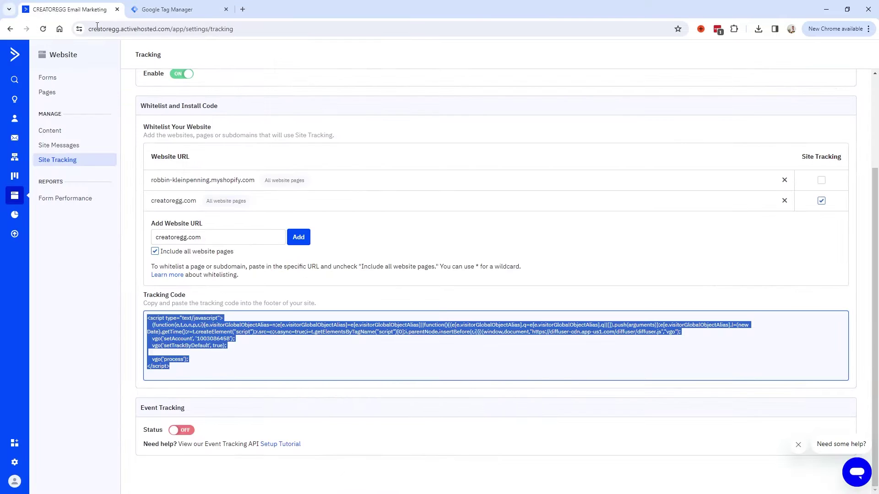
left_click(174, 9)
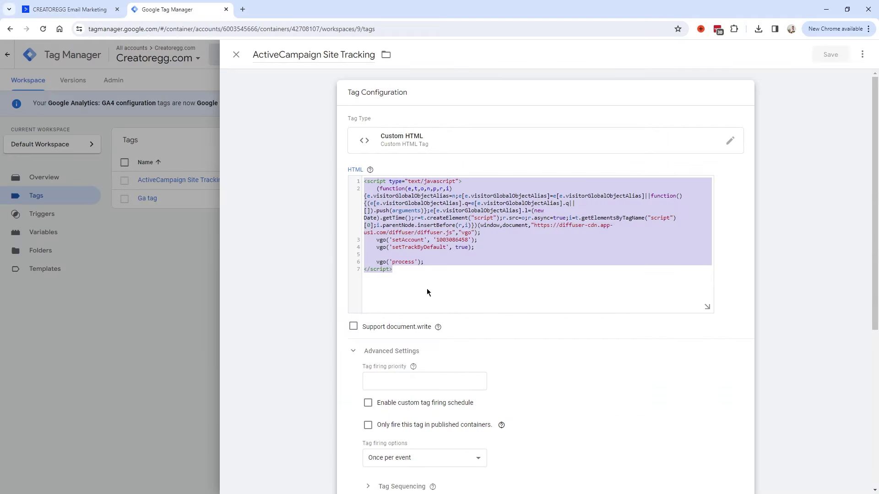
left_click(267, 80)
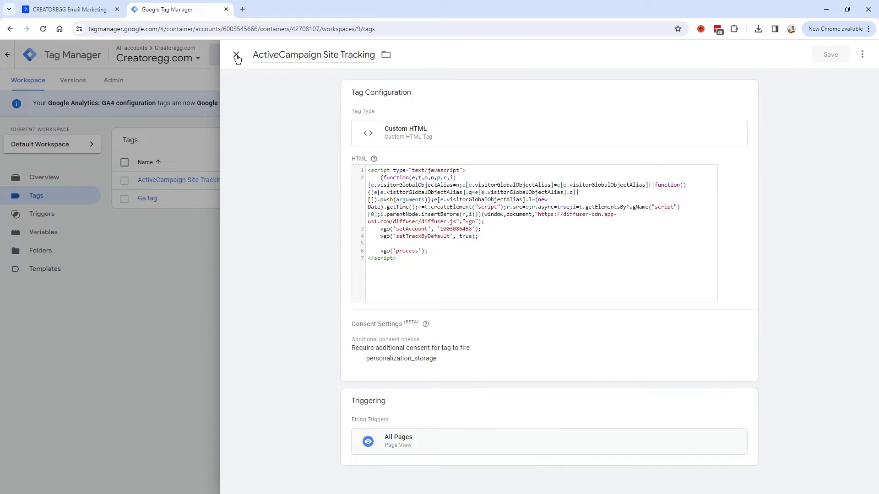
left_click(236, 56)
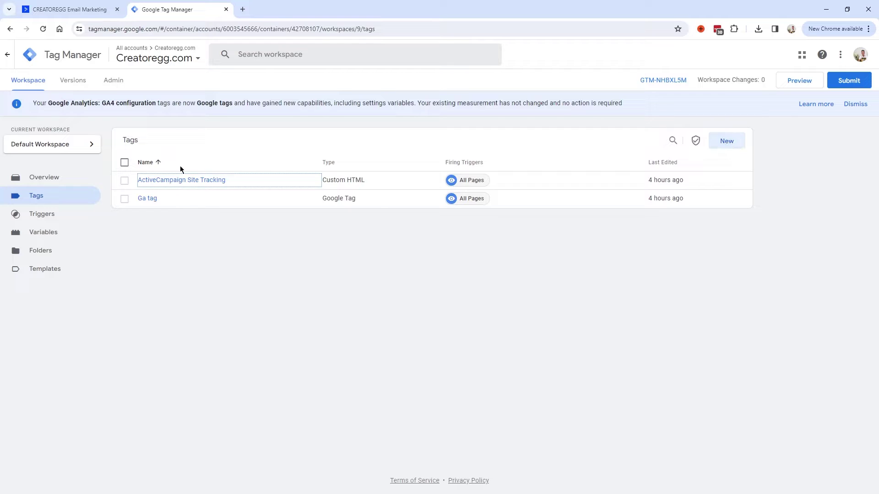
left_click(726, 143)
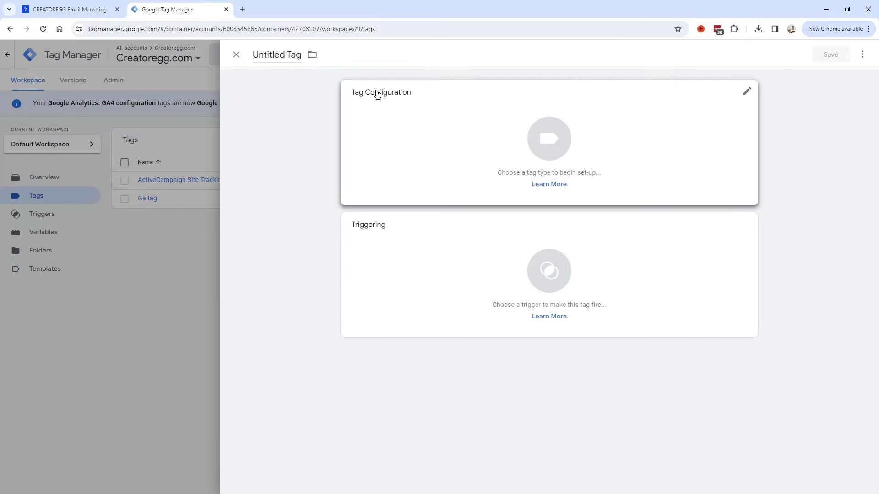
Step: Make the new tag Custom HTML and paste in ActiveCampaign's copied tracking script
left_click(747, 93)
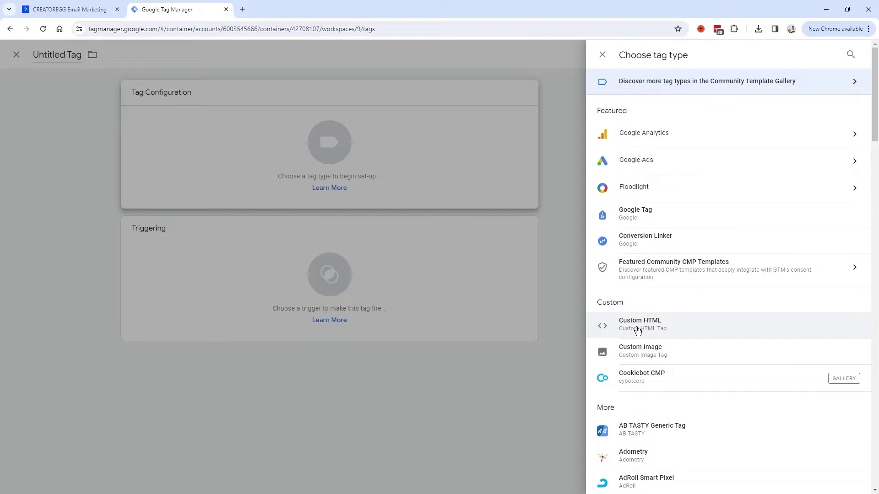
left_click(638, 327)
left_click(73, 9)
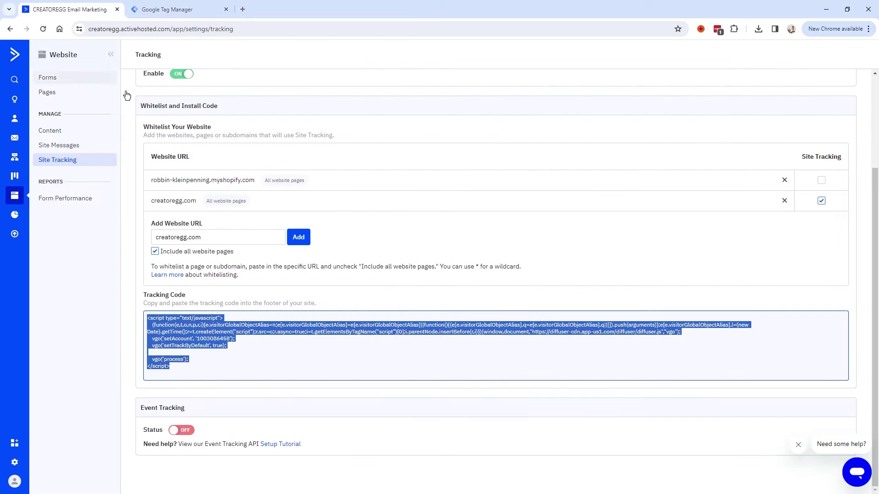
left_click(201, 322)
key("ctrl+c")
key("ctrl+Tab")
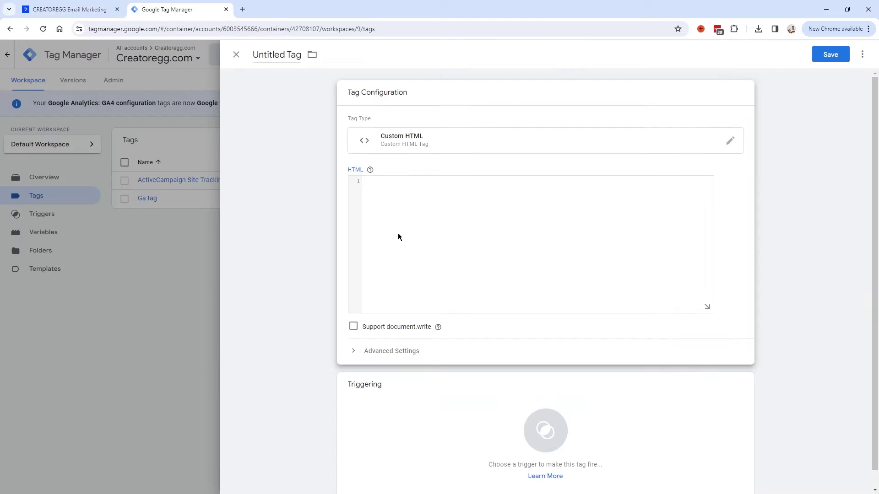
key("ctrl+v")
scroll(410, 301, "down", 1)
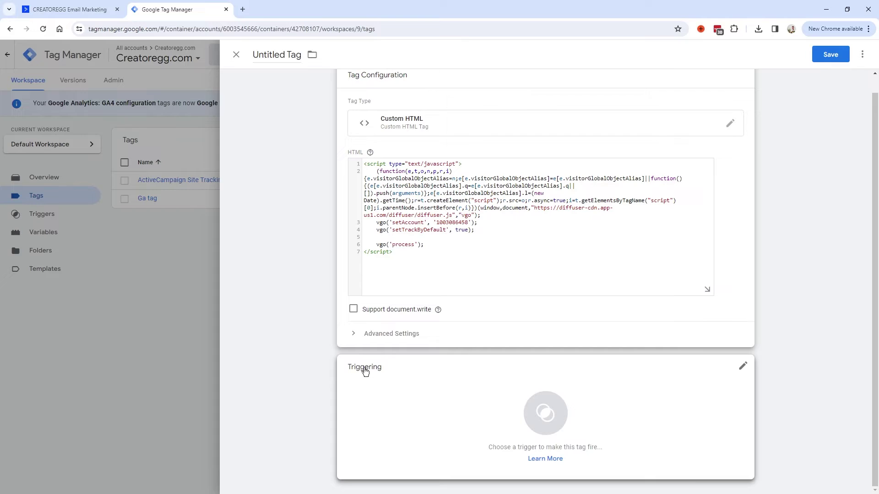
Step: Fire the tag on All Pages, name it 'ActiveCampaign site tracking v2', and save it
left_click(743, 366)
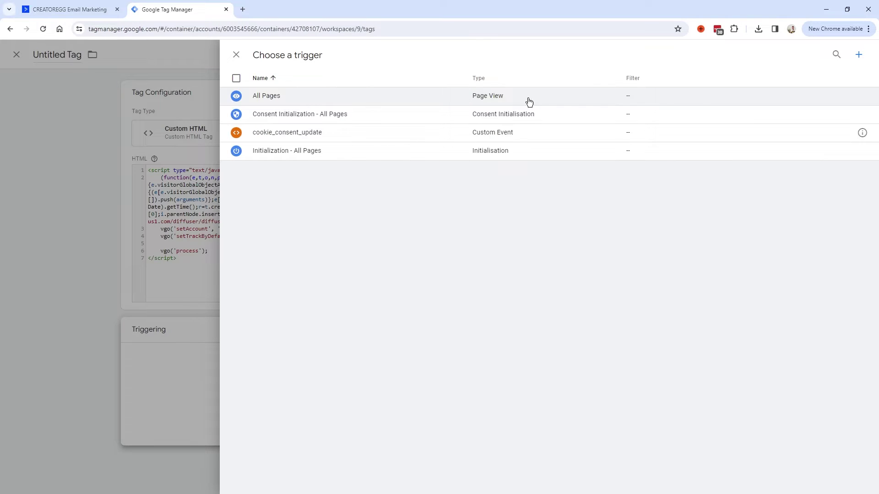
left_click(257, 97)
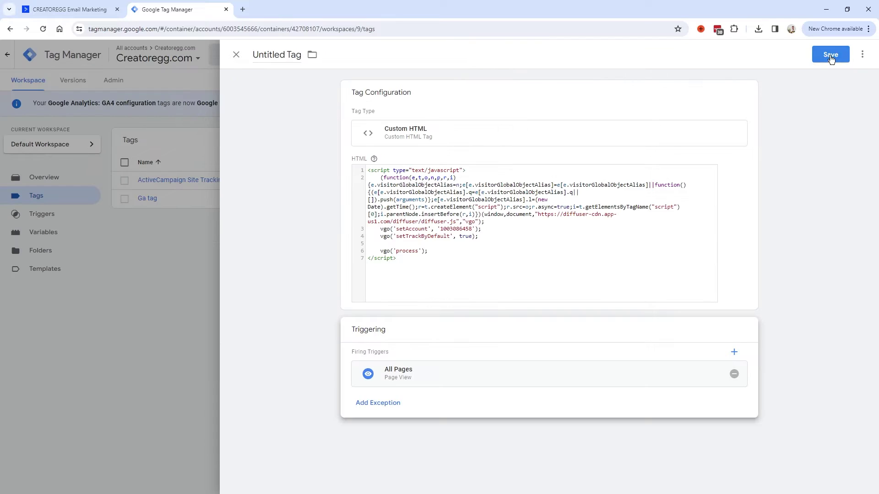
triple_click(280, 56)
type("Ac")
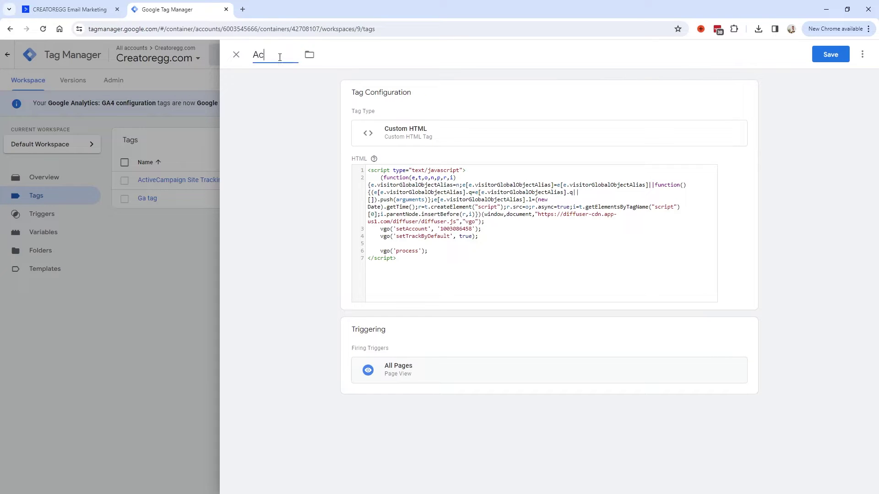
type("tiveCampaign site tracking v2")
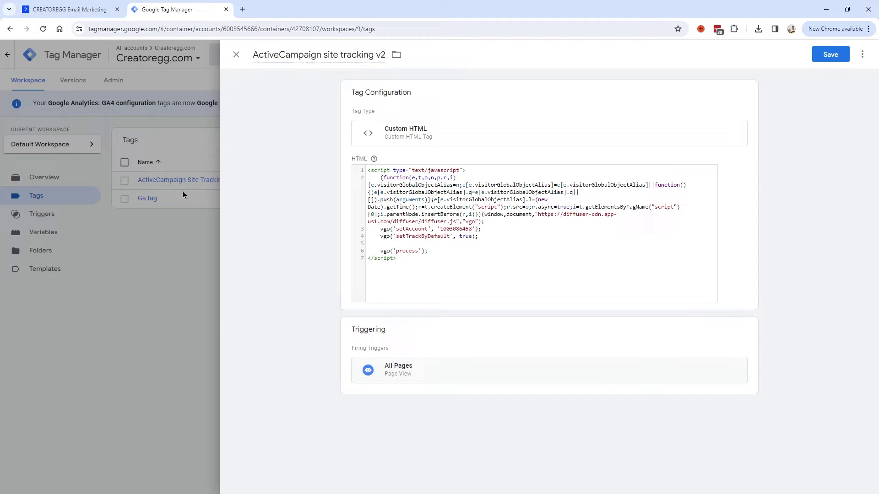
left_click(650, 73)
left_click(831, 60)
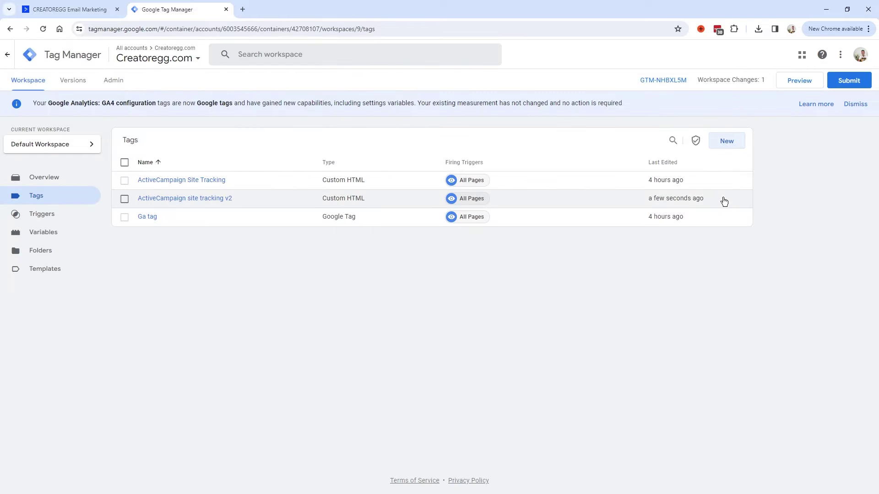
left_click_drag(723, 198, 121, 198)
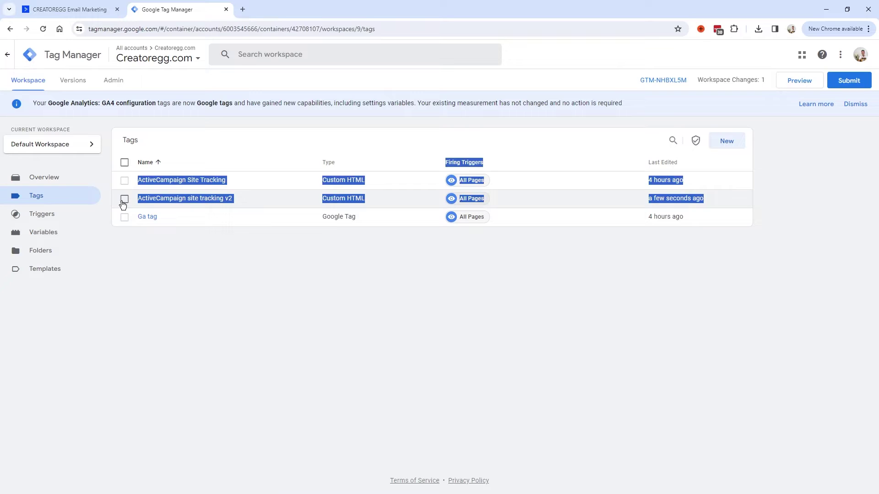
Step: Delete the 'ActiveCampaign site tracking v2' tag from the Tags list
left_click(188, 206)
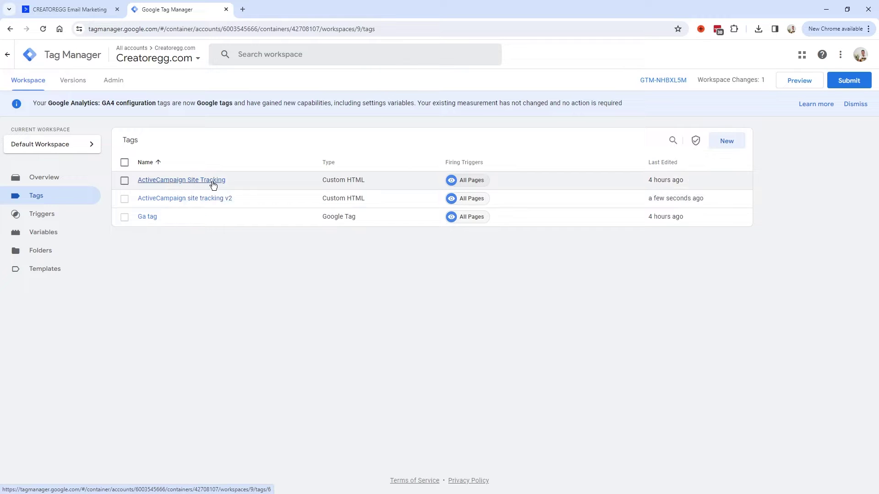
left_click(125, 200)
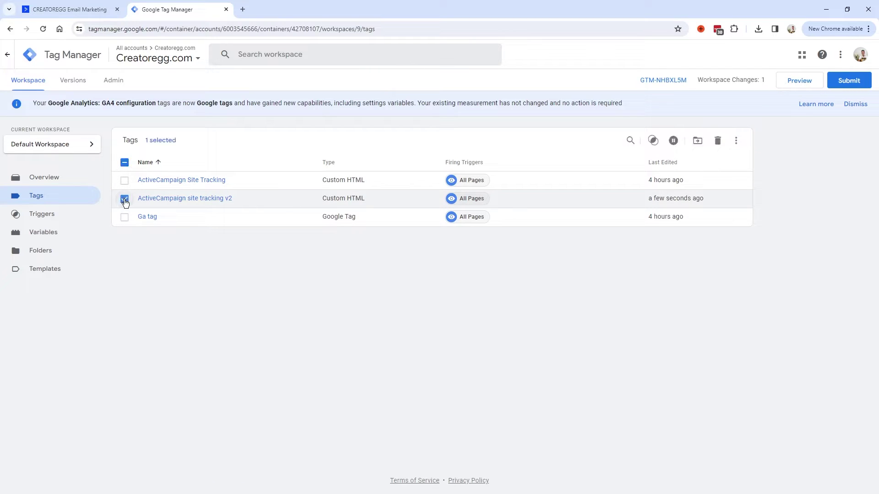
left_click(718, 142)
left_click(529, 159)
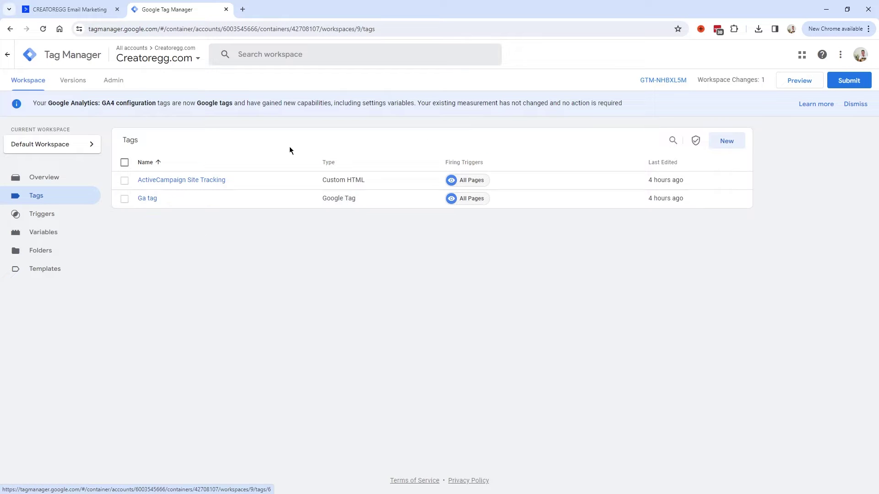
left_click_drag(695, 80, 768, 81)
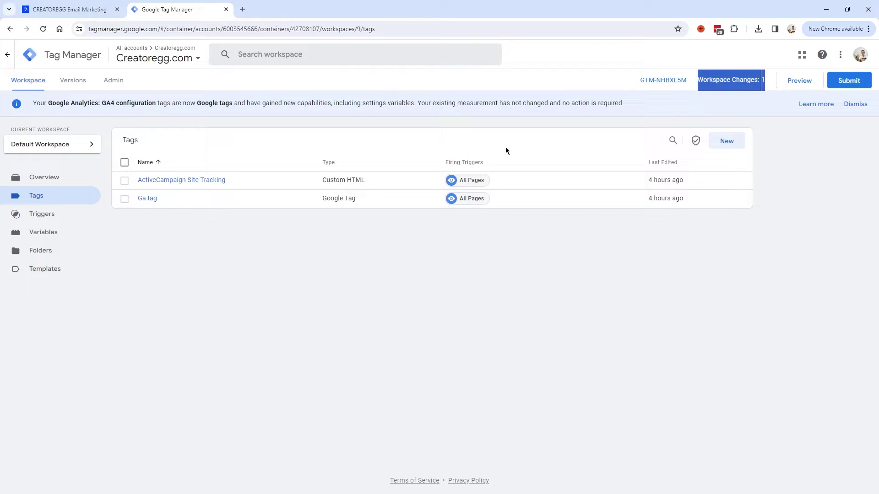
left_click(710, 85)
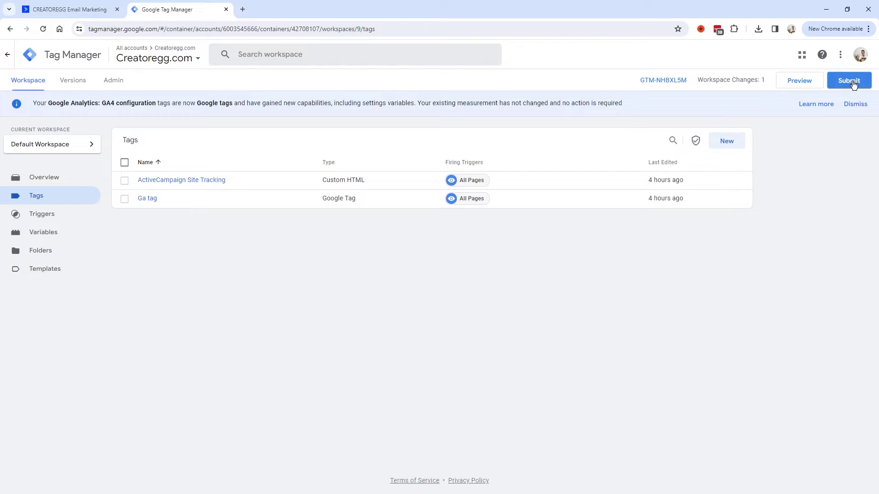
Step: Submit and publish the workspace as Version 9 without a description, then close Tag Manager
left_click(849, 81)
left_click(844, 54)
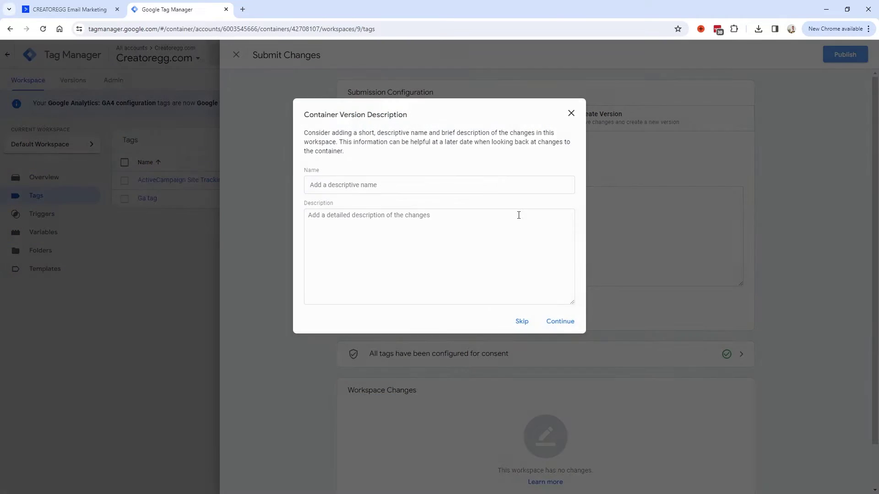
left_click(566, 325)
triple_click(450, 97)
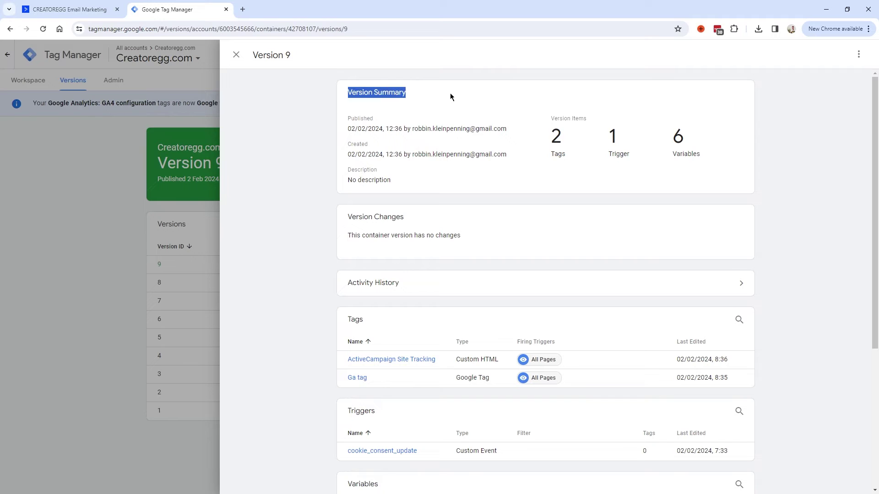
left_click(235, 55)
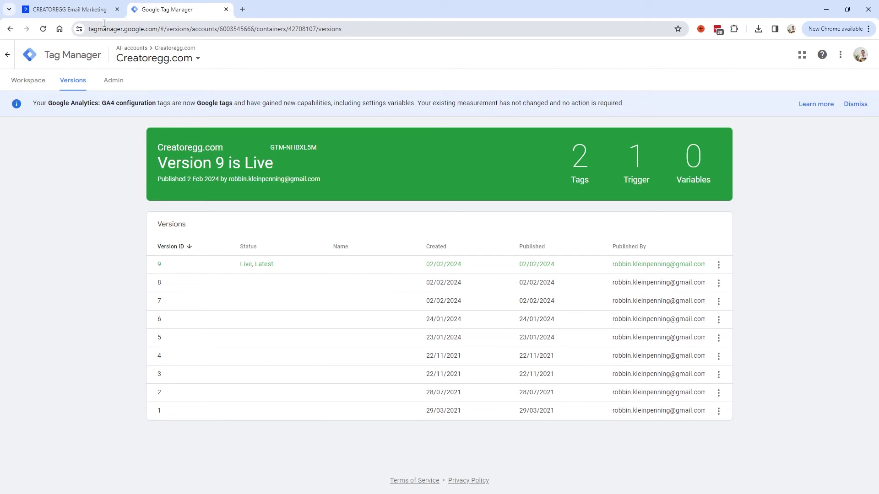
key("ctrl+w")
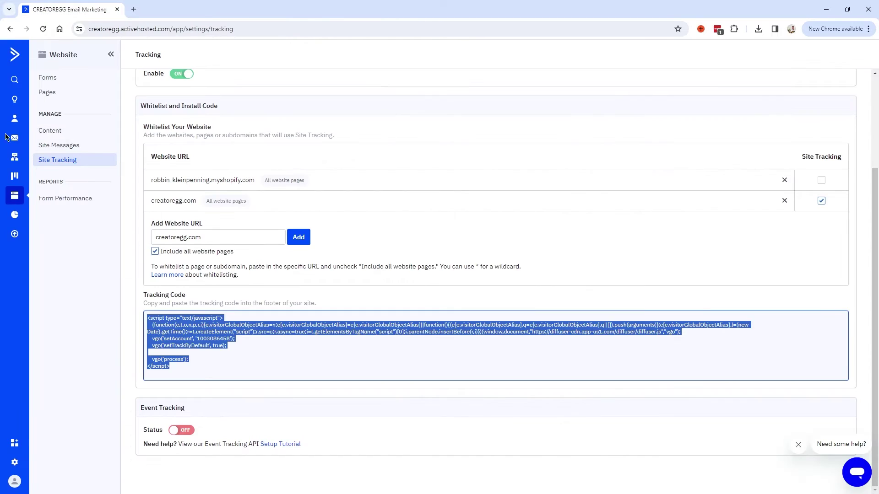
Step: Create a standard campaign named 'site tracking test' and start its email design from scratch
left_click(15, 140)
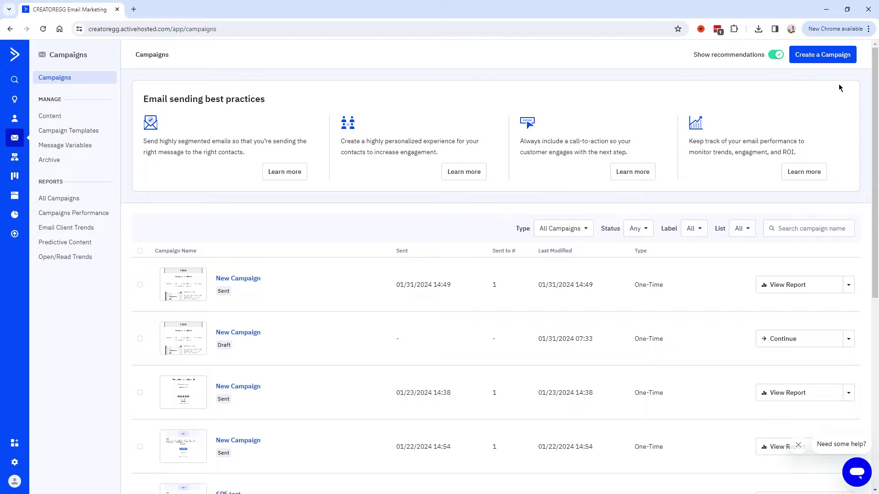
left_click(836, 57)
type("site tracking test")
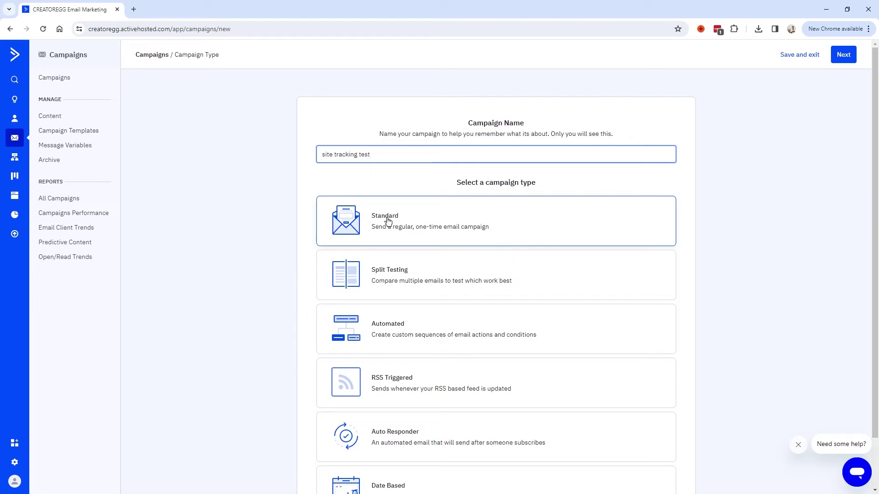
left_click(389, 215)
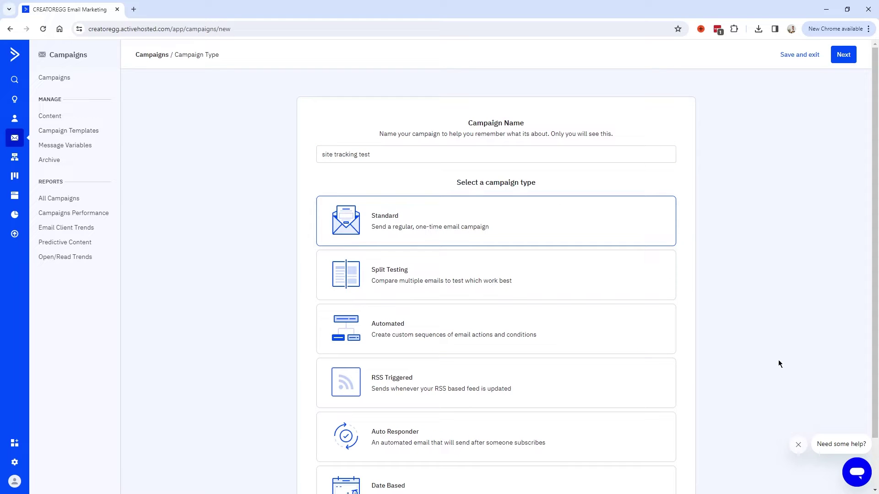
left_click(844, 55)
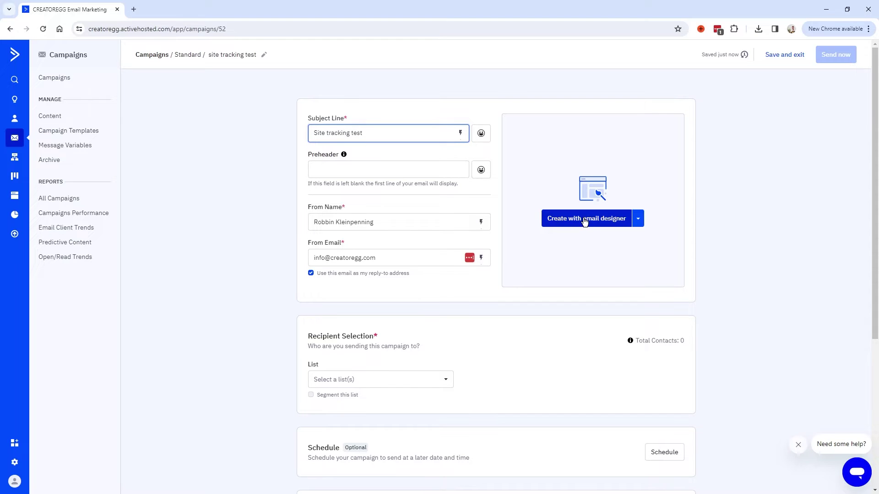
left_click(604, 220)
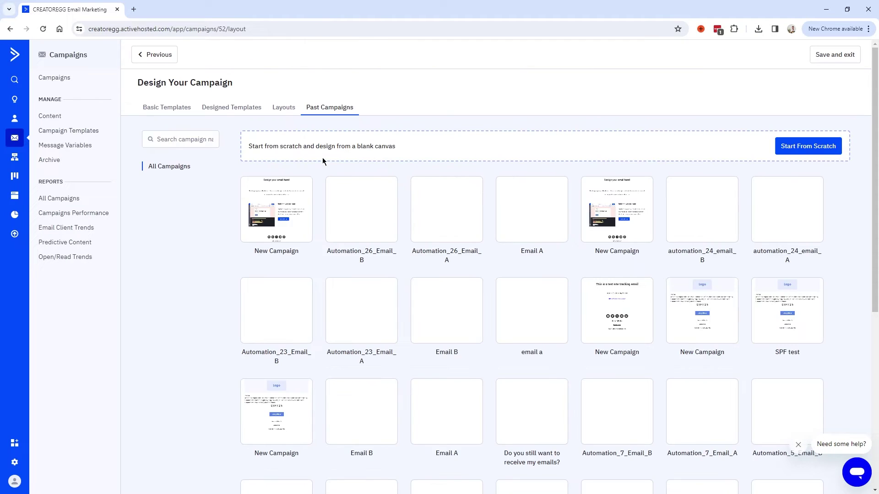
left_click(819, 146)
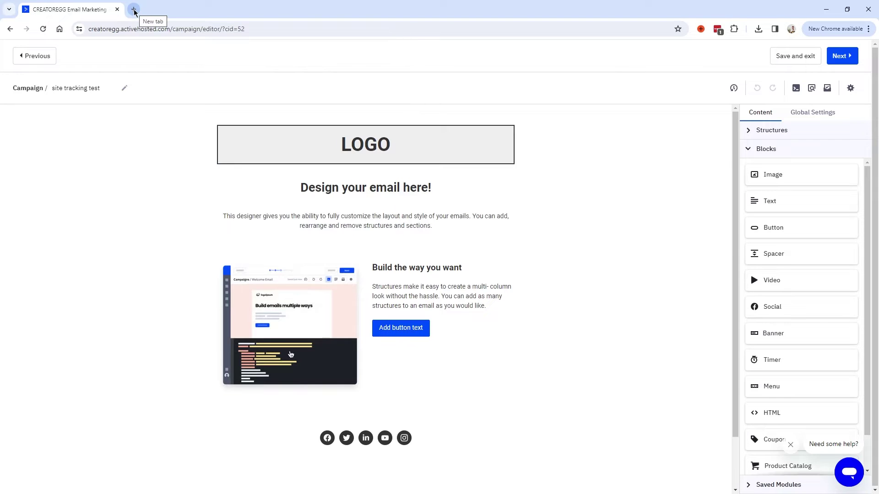
Step: Open creatoregg.com in a new tab, then drop a Button block below the email's intro text
left_click(134, 10)
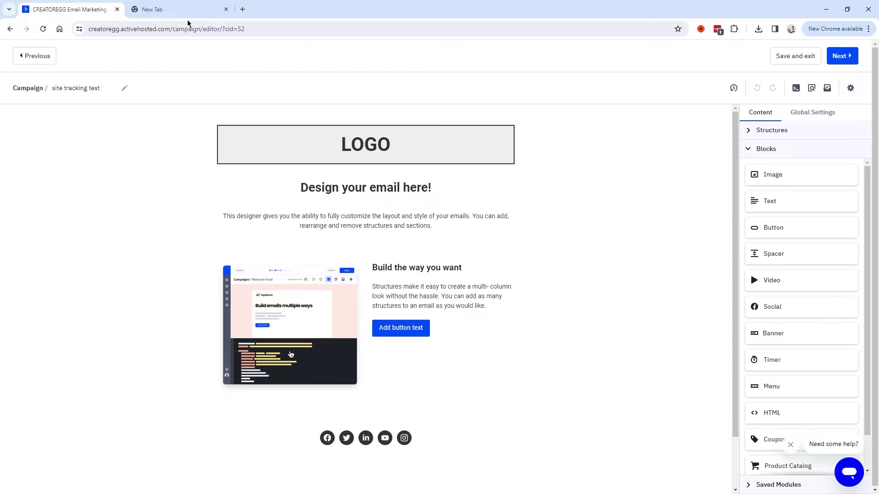
left_click(211, 14)
left_click(159, 29)
key("ctrl+c")
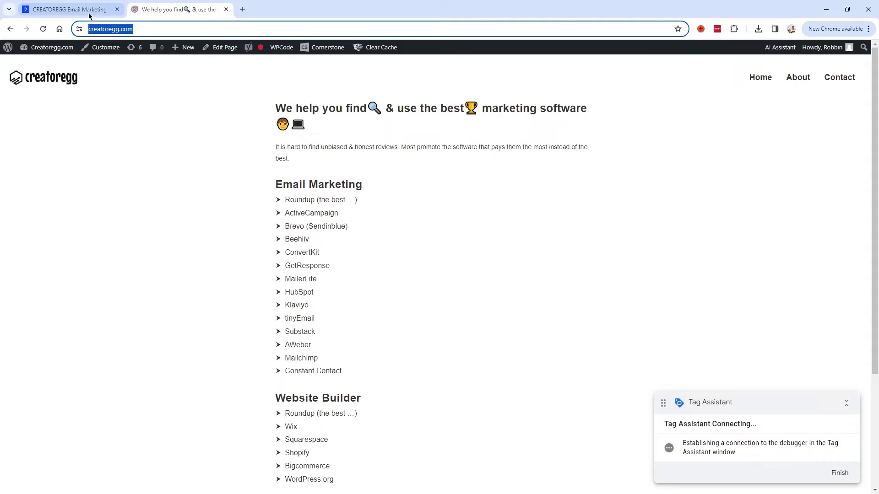
left_click(69, 10)
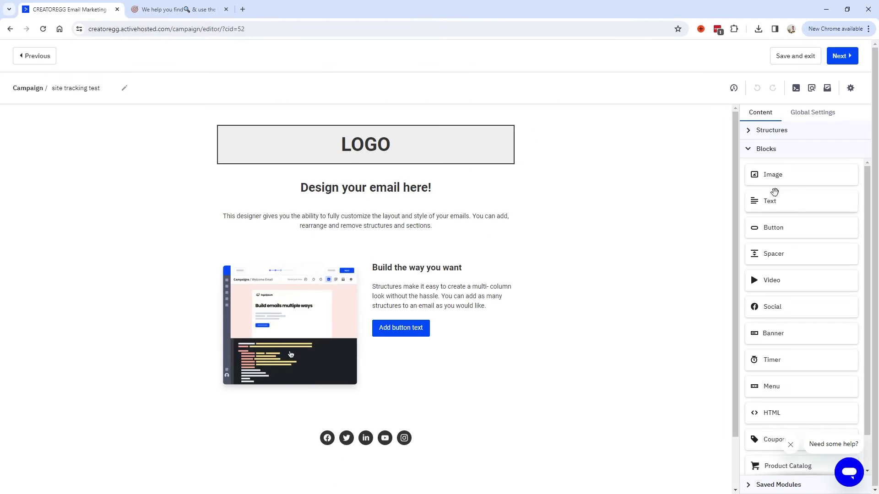
left_click_drag(774, 229, 361, 245)
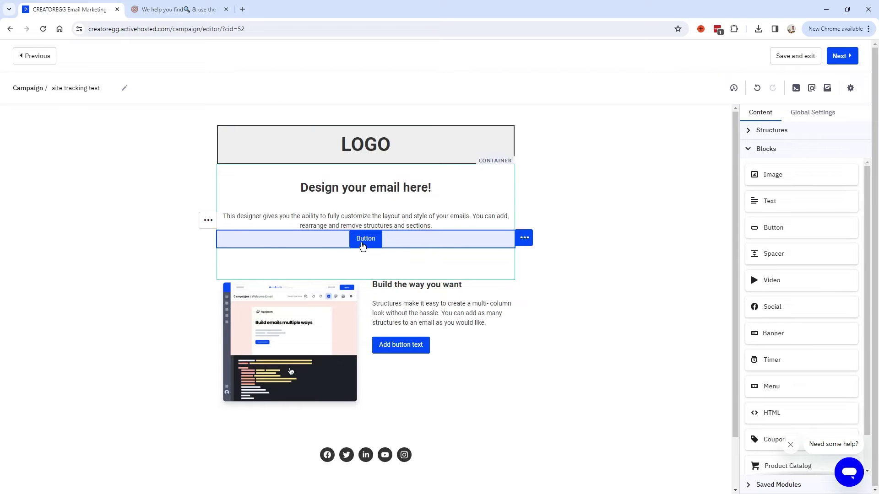
left_click(361, 243)
left_click(801, 200)
key("ctrl+v")
double_click(787, 268)
type("Go to my website")
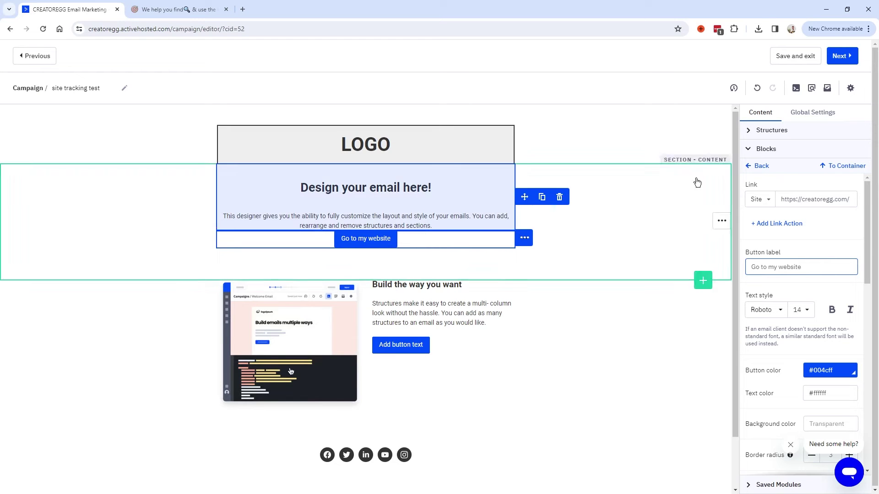
Step: Save the design and choose Master Contact List as the recipients
left_click(843, 56)
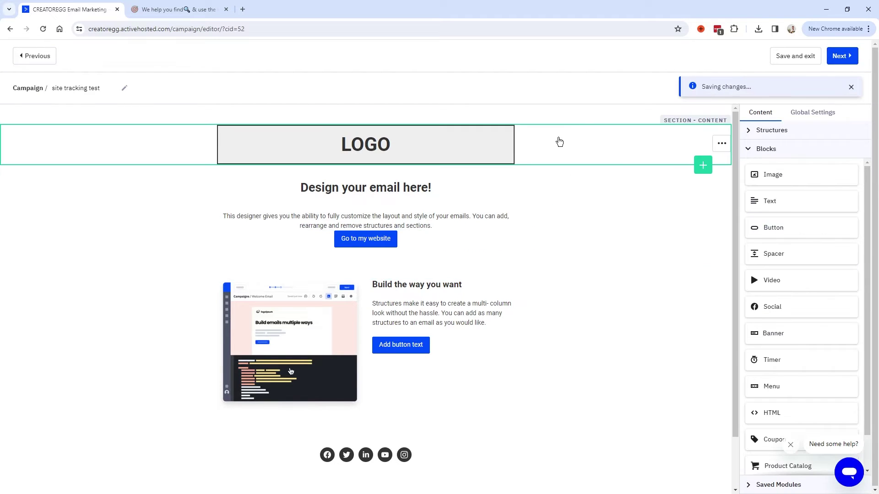
left_click(356, 242)
left_click(317, 303)
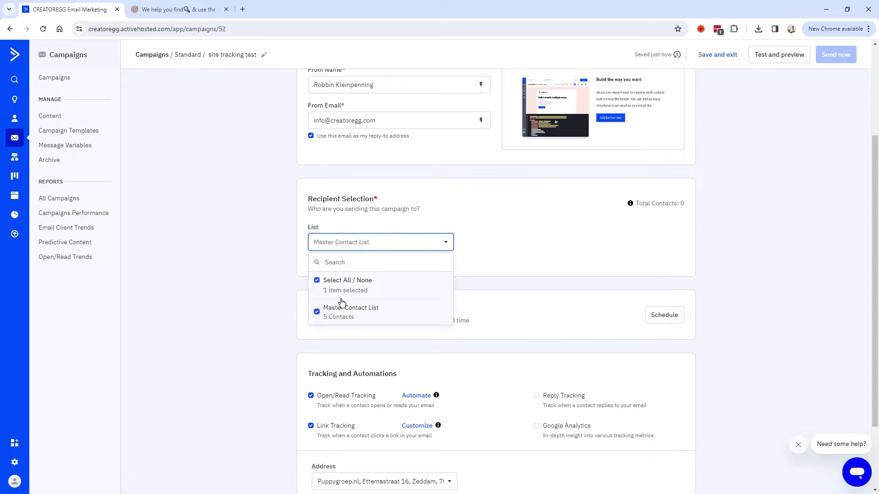
Step: Segment the Master Contact List with a new segment using the Email Address condition
left_click(494, 249)
left_click(311, 258)
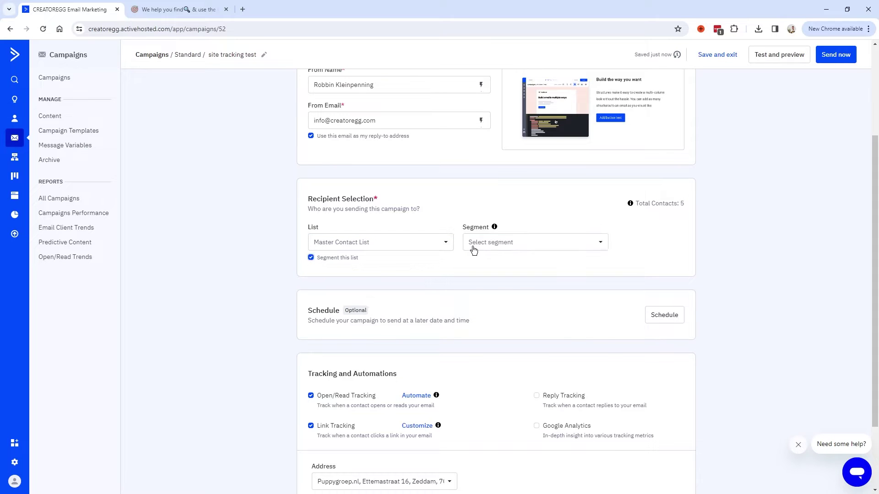
left_click(505, 244)
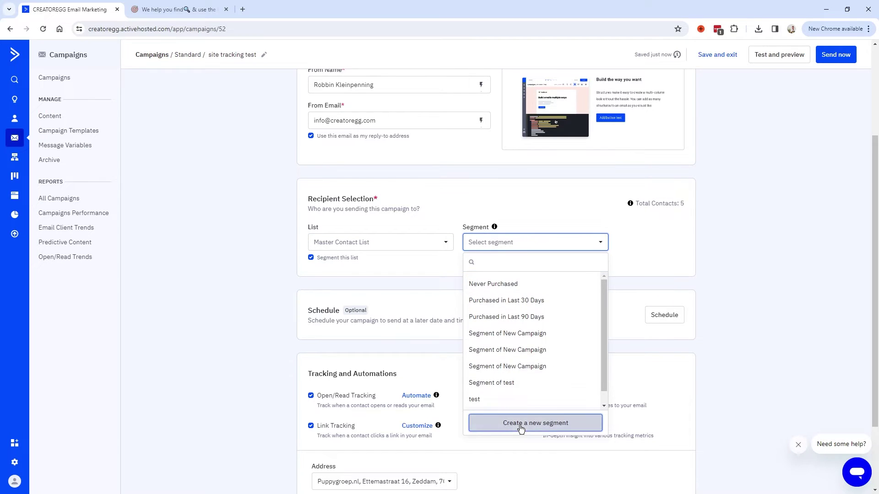
left_click(521, 422)
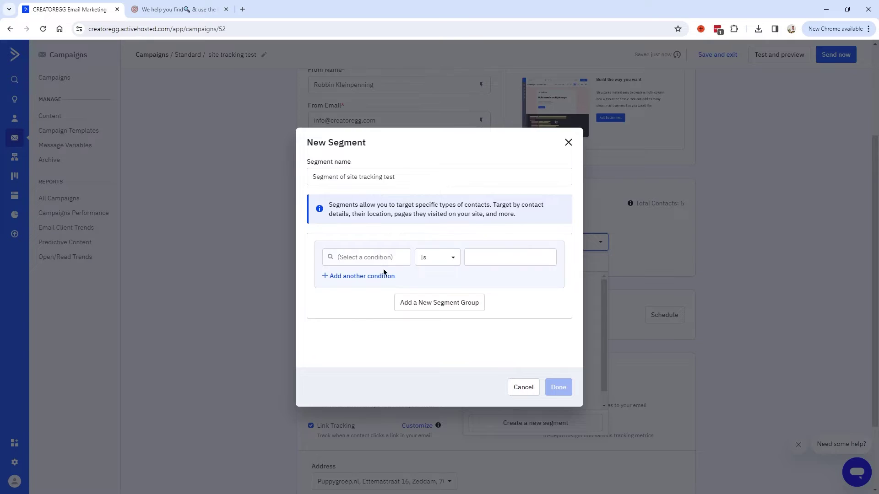
left_click(394, 262)
left_click(370, 284)
scroll(383, 286, "down", 1)
scroll(361, 297, "up", 1)
left_click(358, 300)
Step: Enter the test recipient's email address as the condition value and send the campaign now
left_click(486, 256)
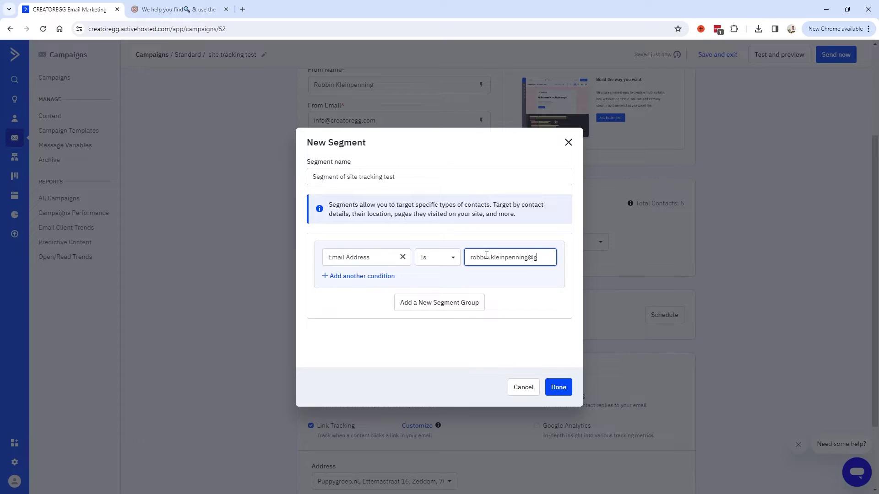
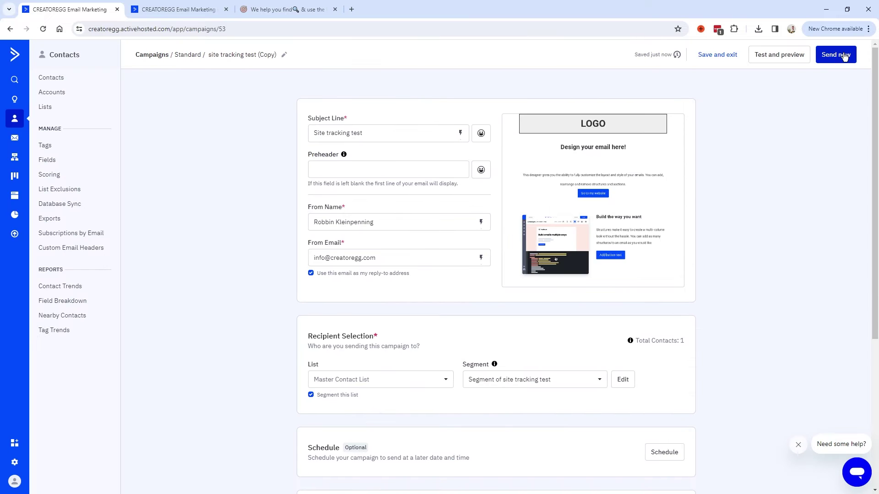
left_click(836, 55)
left_click(512, 301)
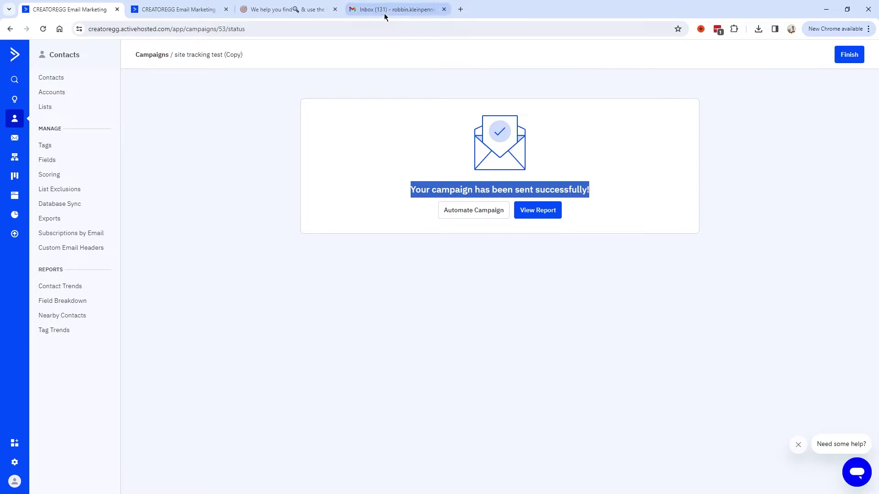
Step: Open the received 'Site tracking test' email in Gmail and highlight its subject
left_click(383, 13)
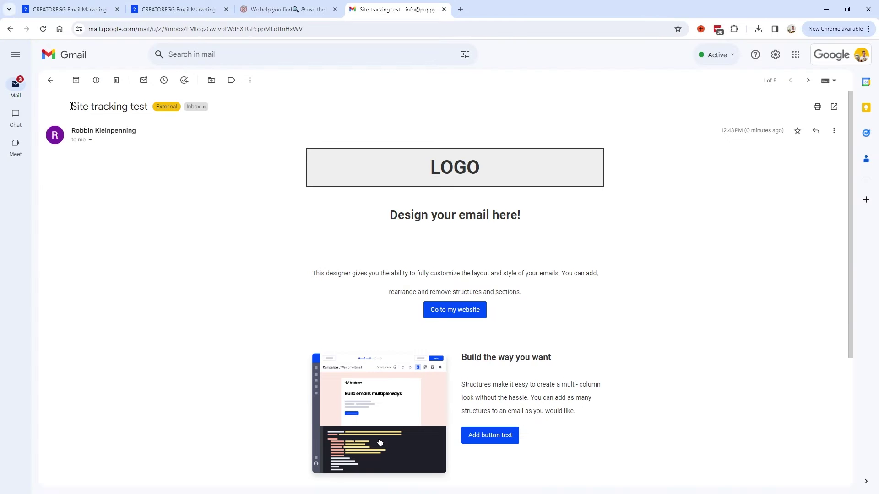
left_click_drag(70, 106, 147, 105)
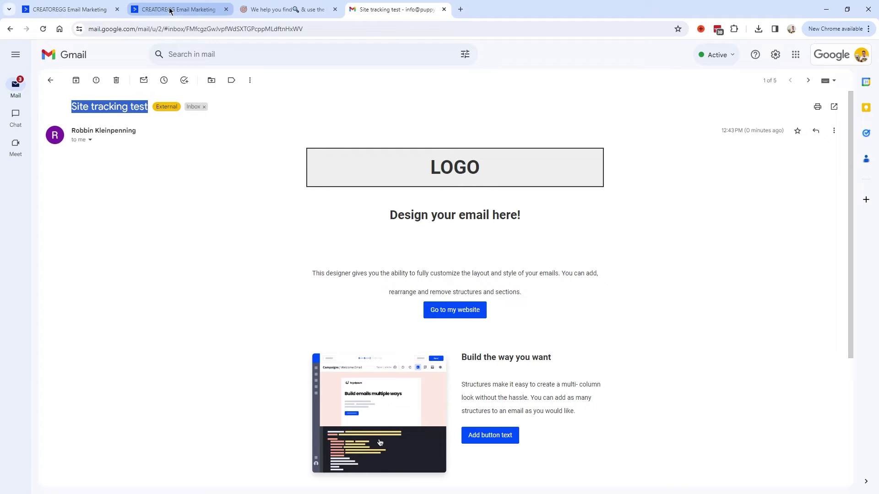
Step: Open the test recipient's contact in Master Contact List to review Recent Activities, then return to Gmail
left_click(93, 10)
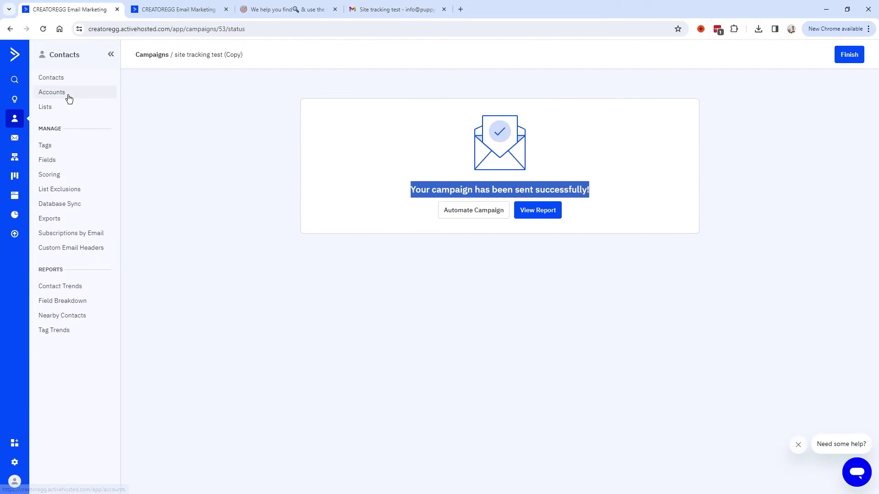
left_click(174, 9)
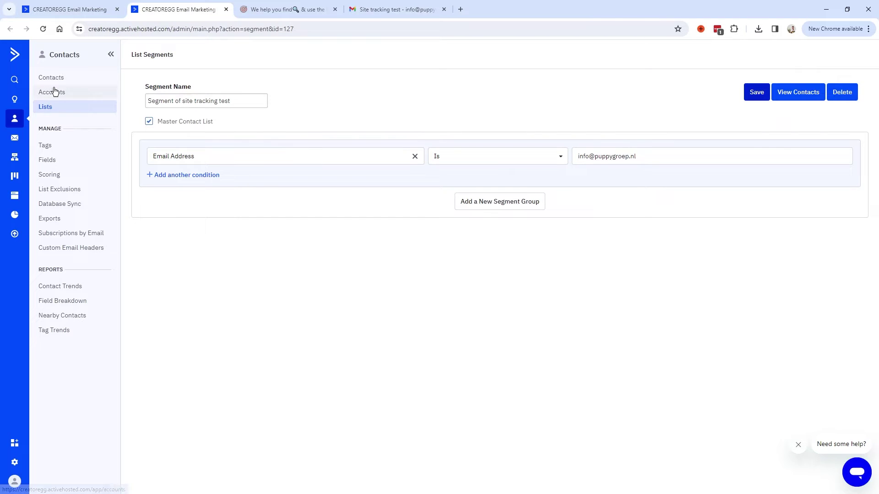
left_click(45, 107)
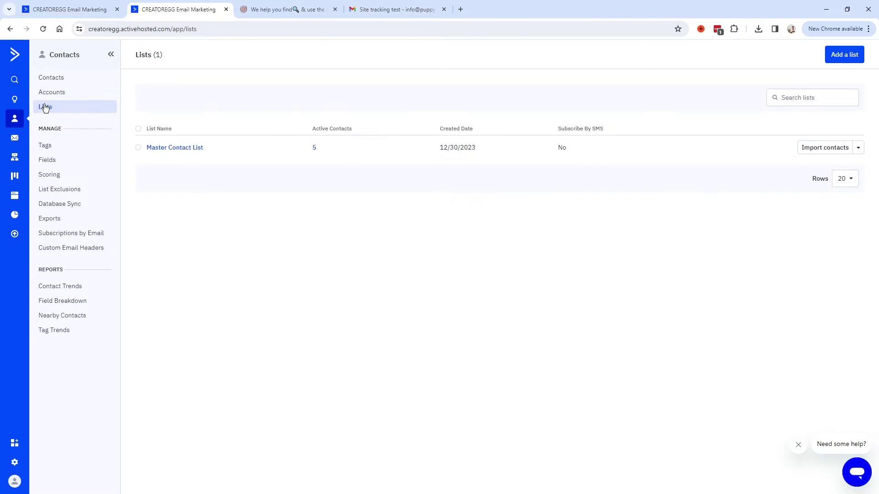
left_click(174, 147)
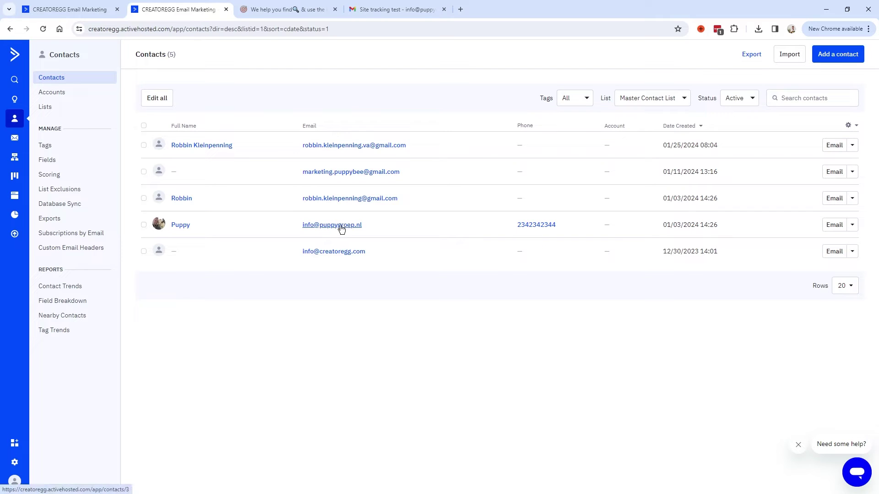
left_click(179, 226)
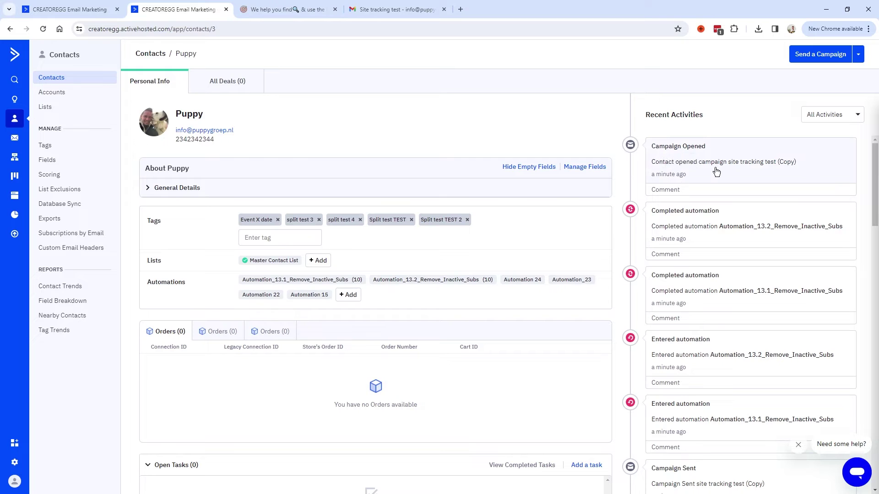
left_click(397, 10)
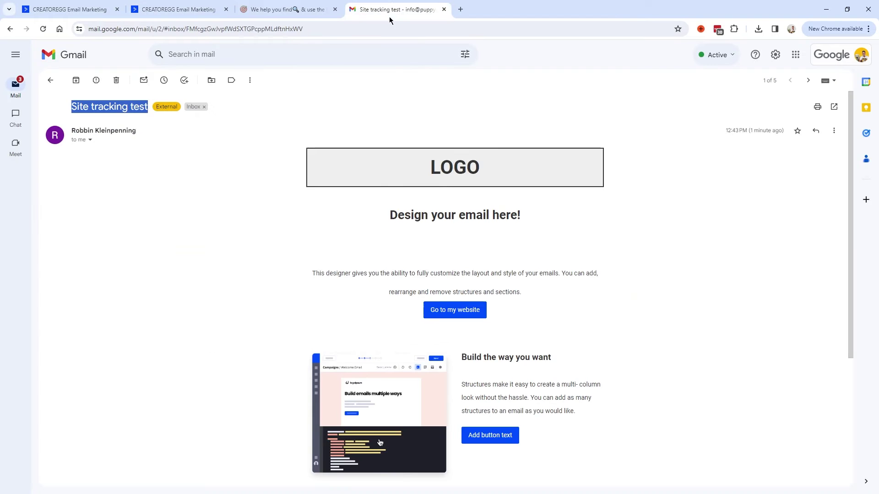
Step: Visit the website through the test email's 'Go to my website' link, then return to the contact record
left_click(174, 11)
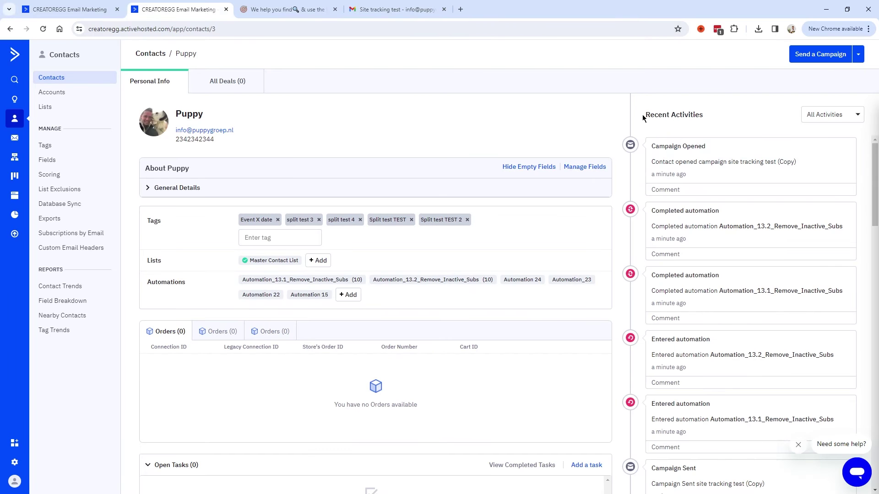
left_click_drag(643, 117, 709, 120)
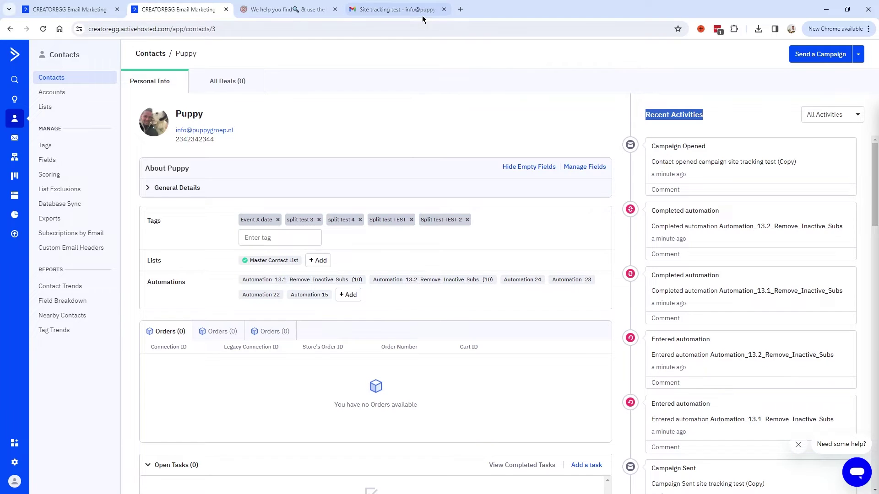
left_click(426, 14)
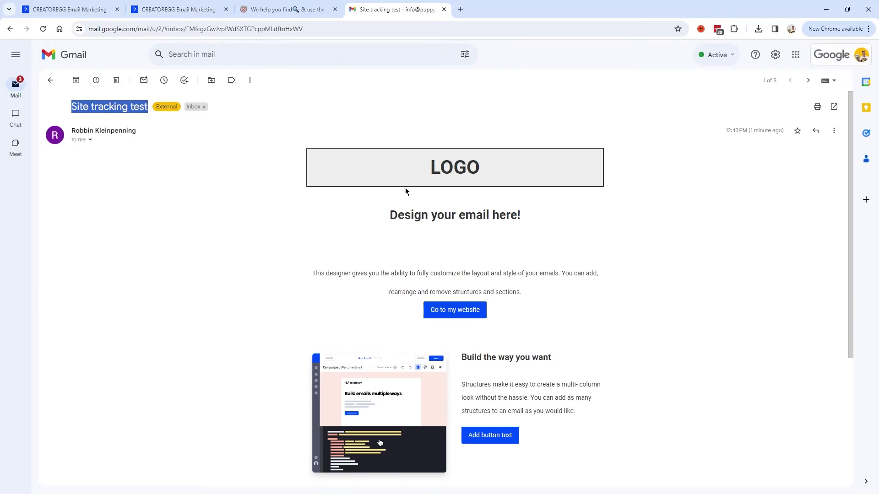
left_click(195, 14)
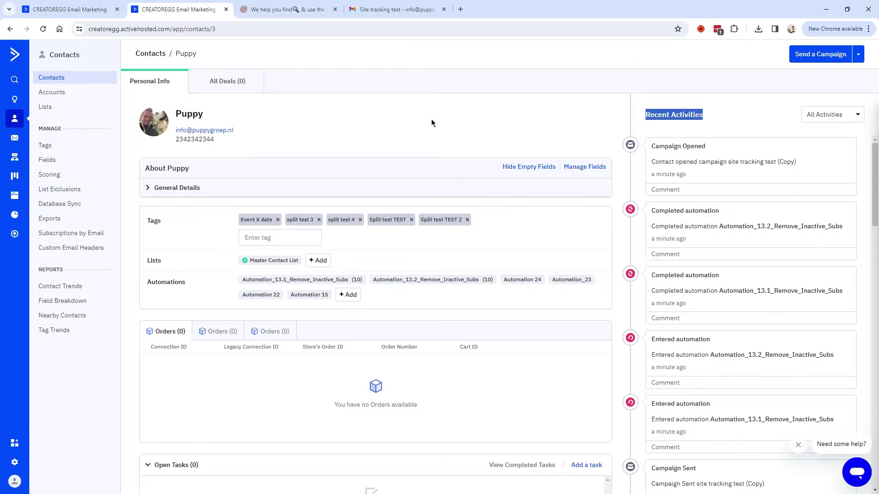
left_click(394, 9)
left_click(460, 312)
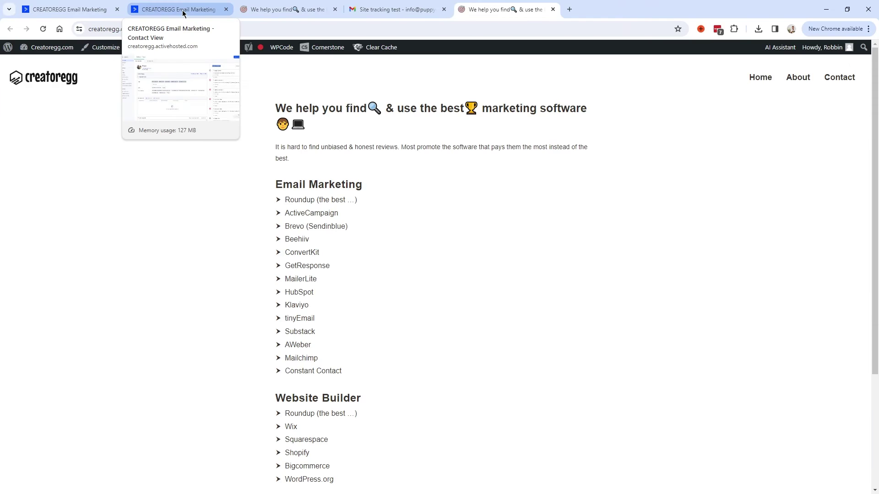
left_click(182, 11)
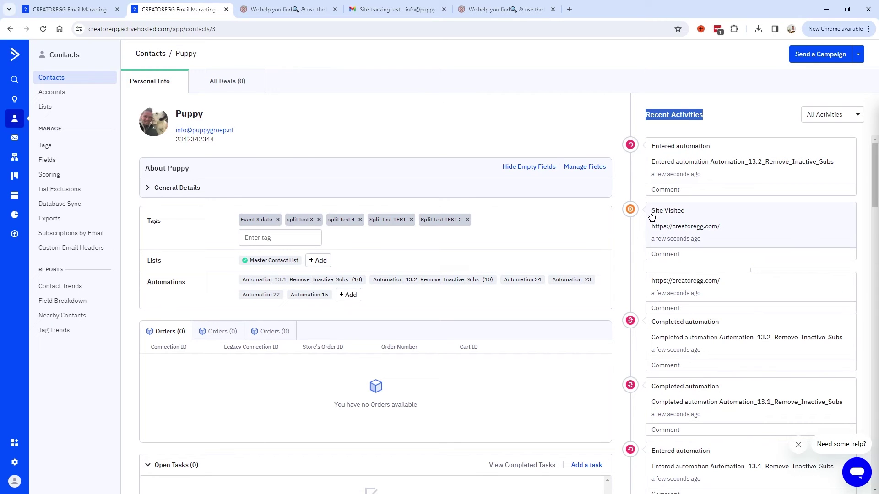
Step: Filter the contact's Recent Activities to show only Site & Event Tracking
left_click(830, 122)
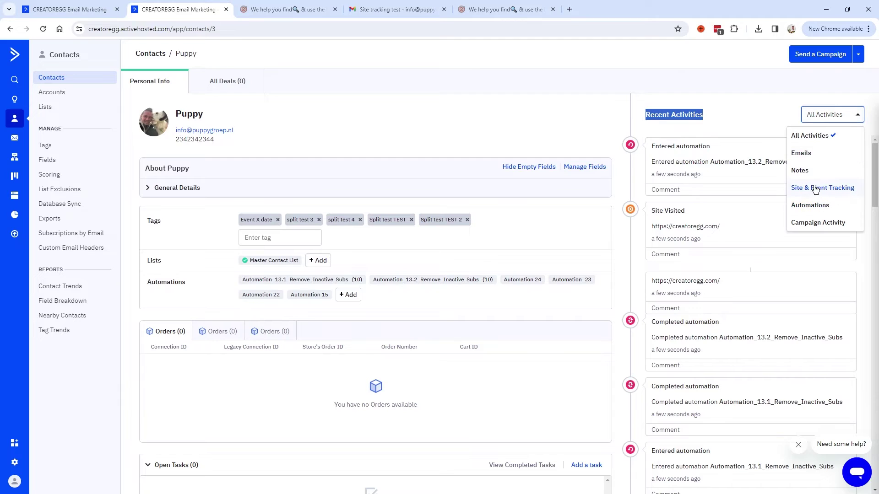
left_click(819, 188)
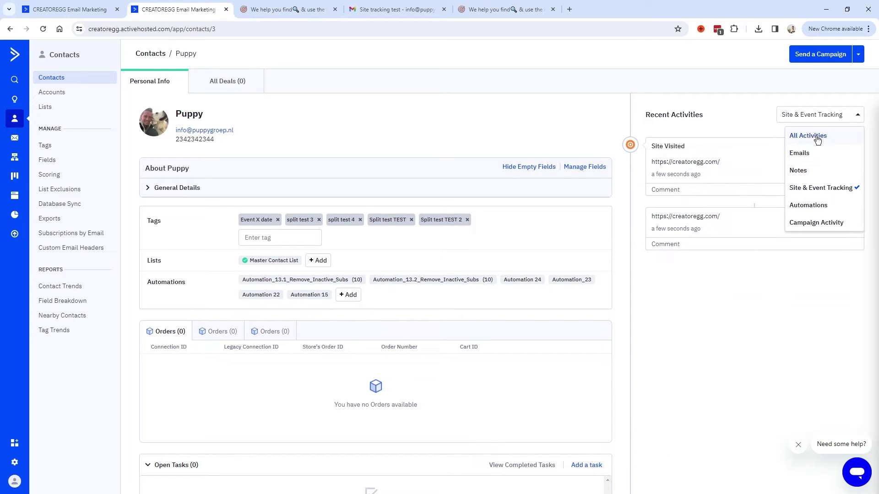
left_click(720, 251)
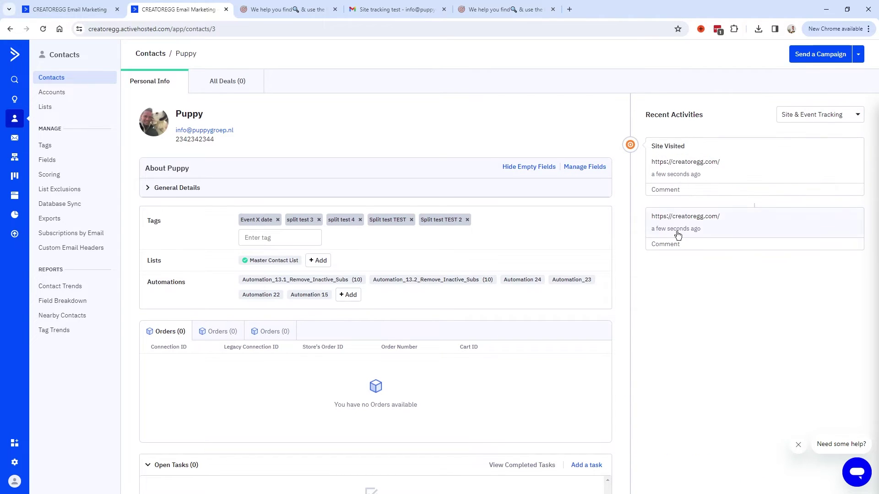
Step: Open the ActiveCampaign review page on the site, then reload the contact's activity feed
left_click(657, 161)
left_click(307, 215)
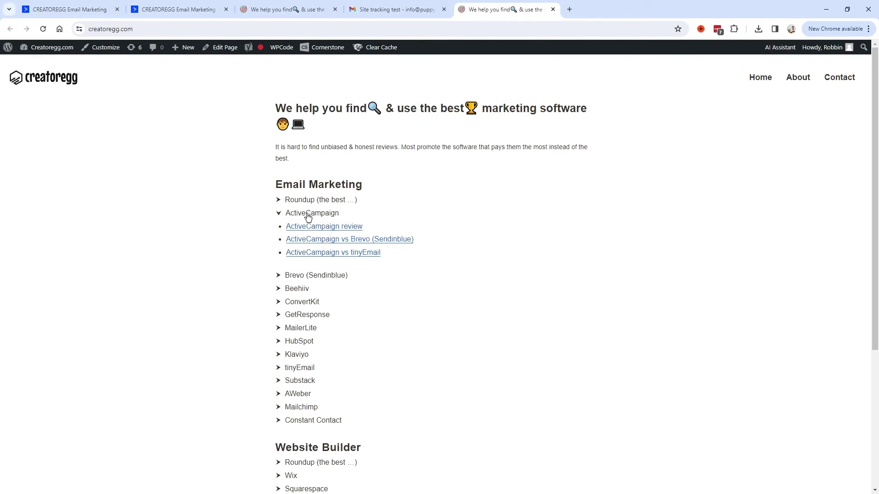
left_click(329, 227)
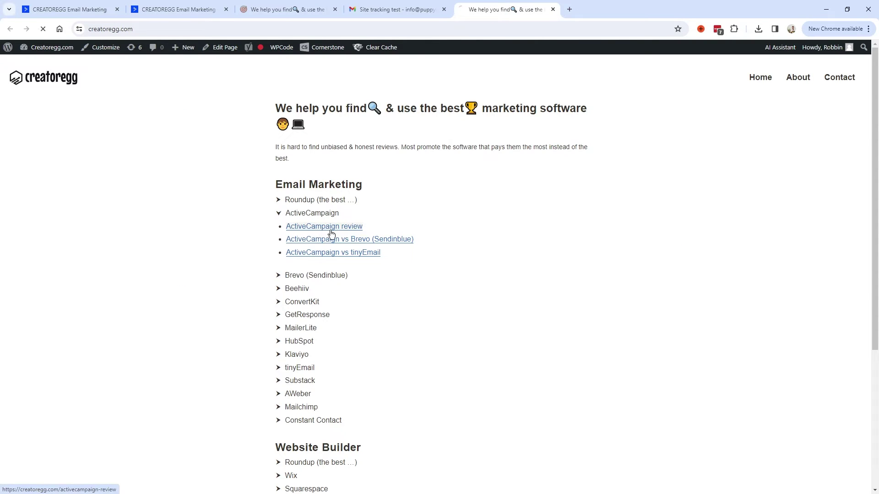
left_click(185, 11)
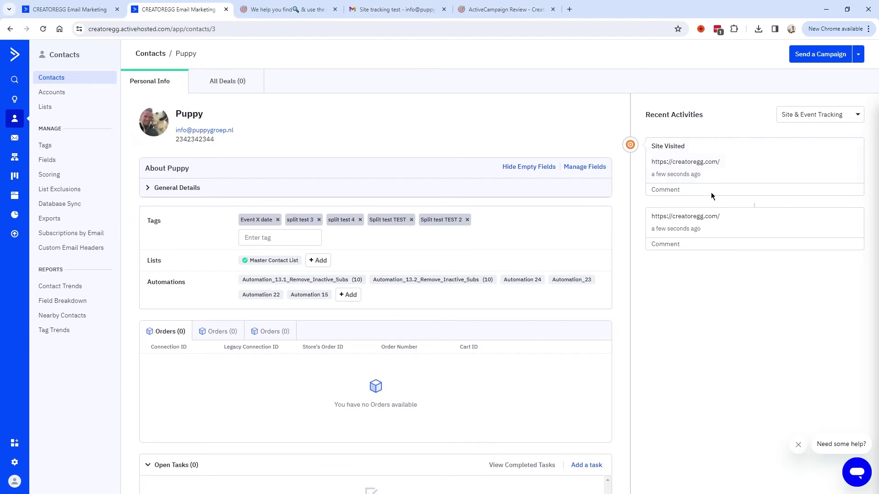
key("F5")
triple_click(710, 119)
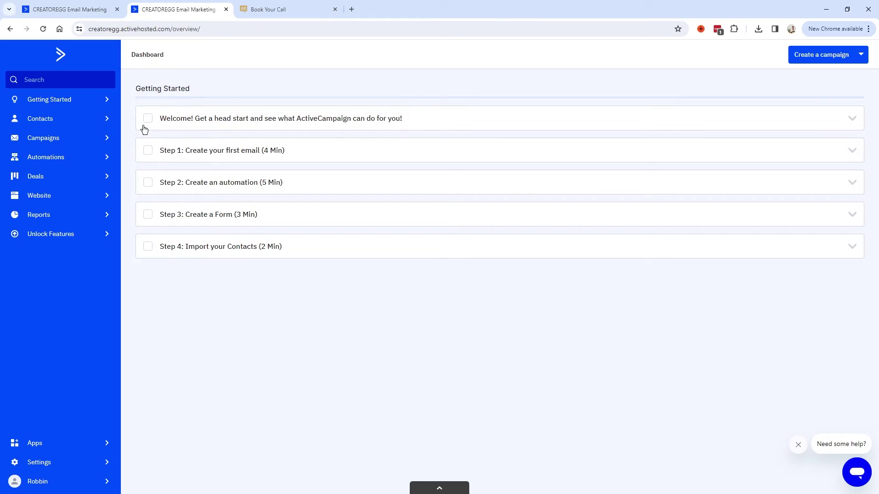
Step: Create a blank automation and pick the 'Web page is visited' trigger found by searching 'site'
left_click(55, 162)
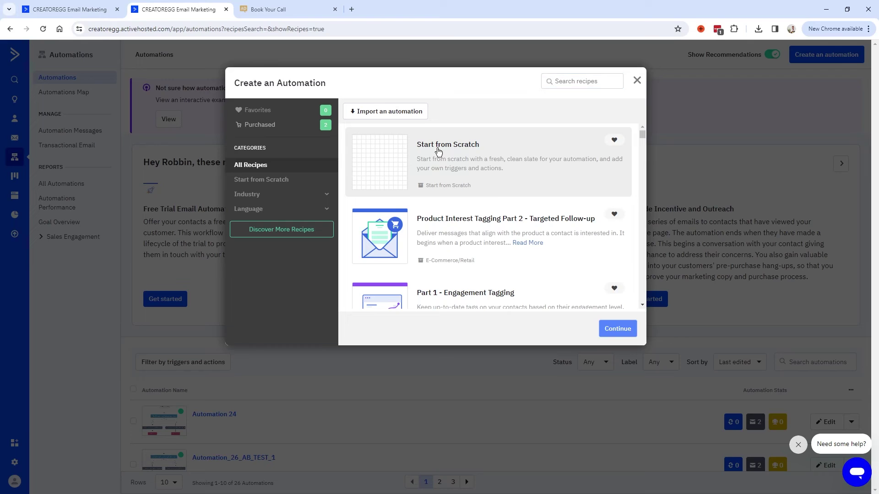
left_click(438, 153)
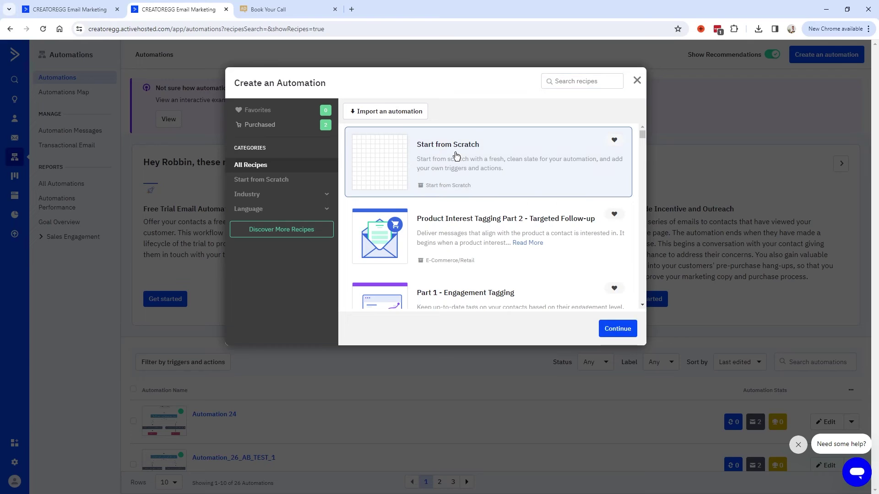
left_click(618, 330)
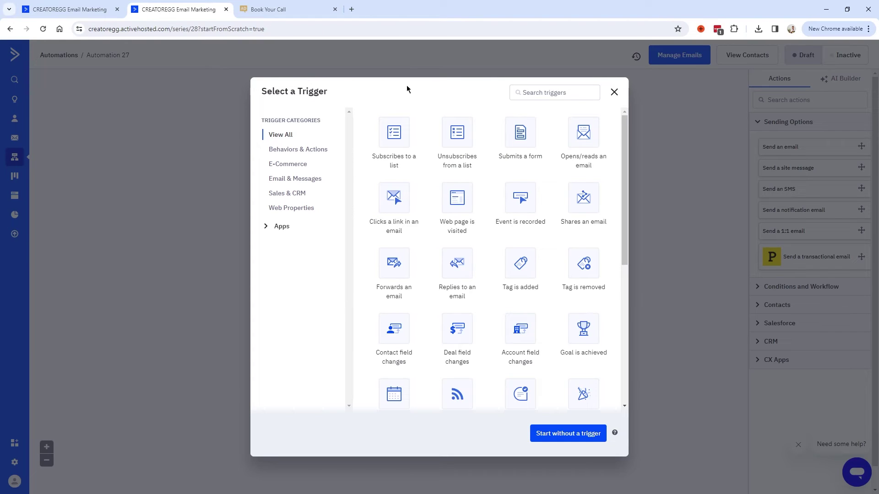
left_click(562, 92)
type("site")
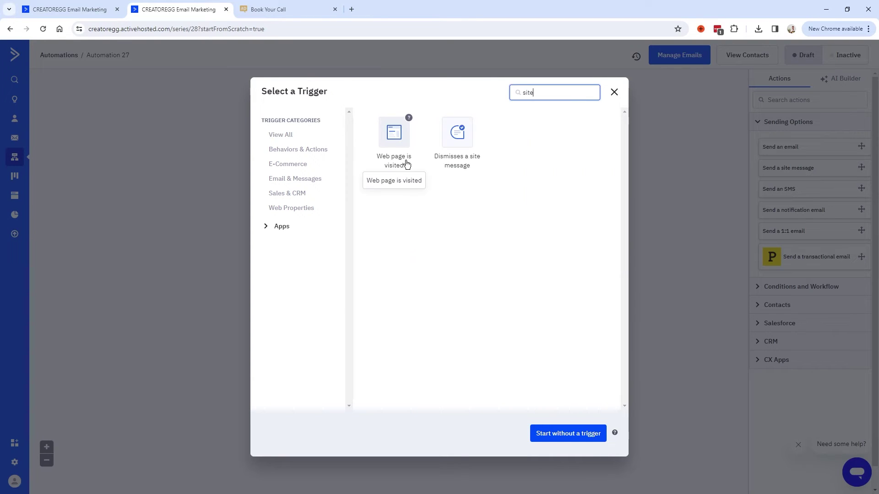
left_click(395, 137)
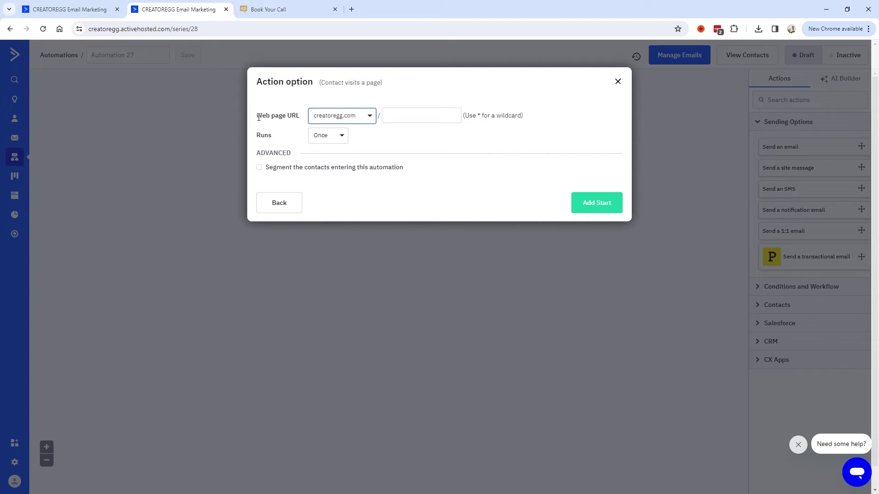
Step: Paste 'booking-page' from the Book Your Call tab's address into the trigger's URL path, keeping Runs Once
left_click_drag(300, 118, 271, 117)
left_click(390, 114)
key("ctrl+Tab")
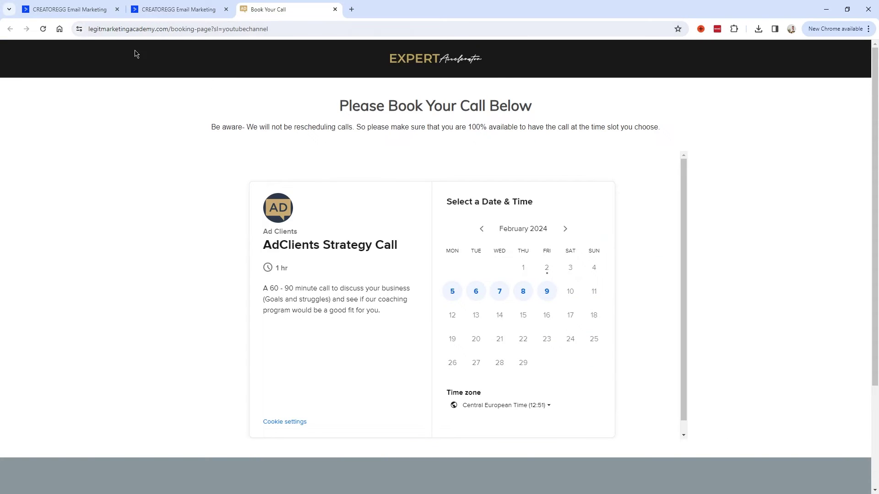
left_click_drag(211, 30, 172, 27)
key("ctrl+c")
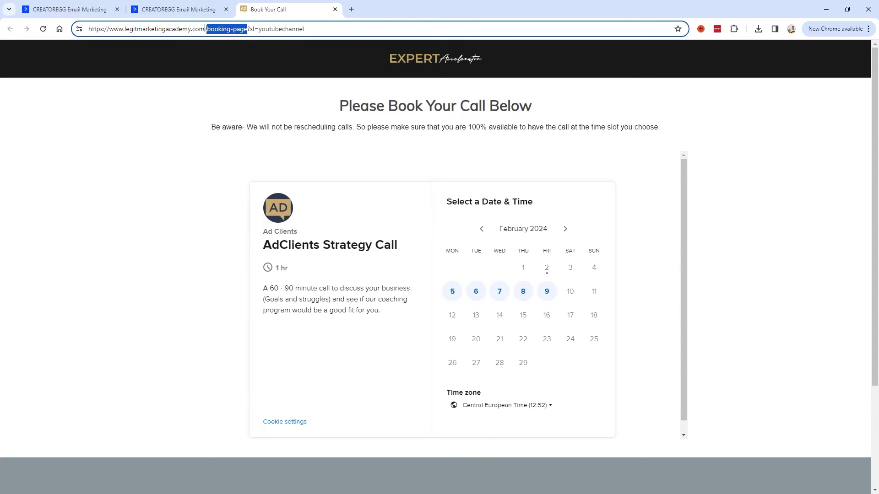
left_click(166, 10)
left_click(408, 117)
key("ctrl+v")
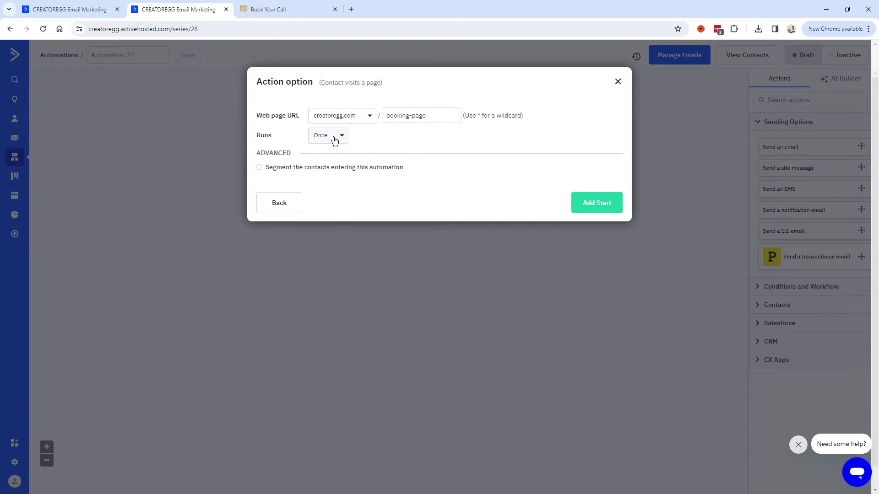
left_click_drag(259, 136, 372, 139)
left_click(375, 142)
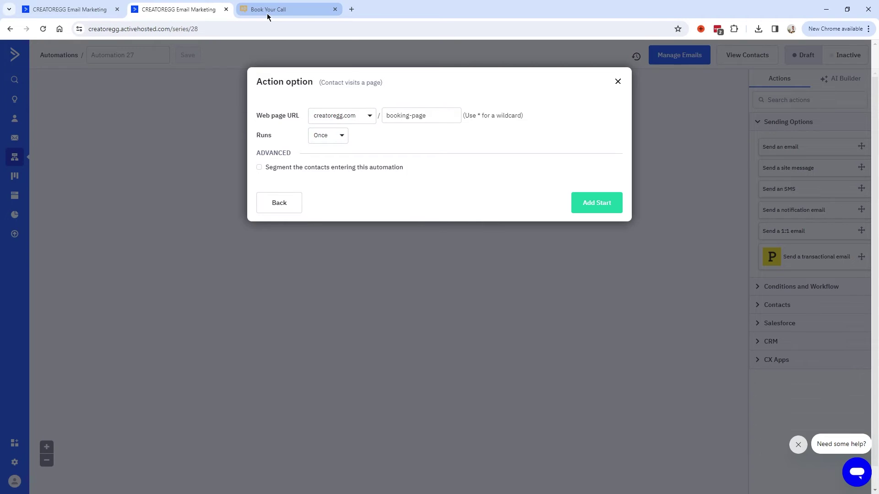
Step: Add the booking-page visit as the start trigger and insert a Wait step after it
left_click(602, 208)
left_click(374, 185)
left_click(434, 115)
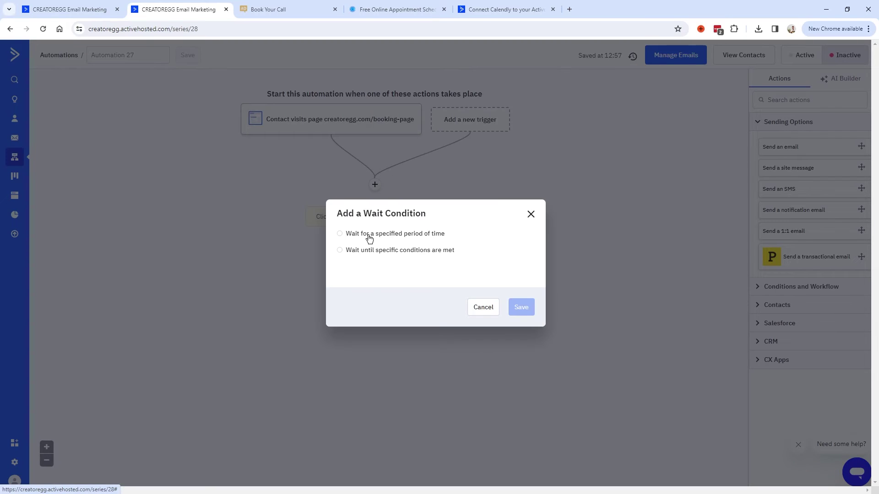
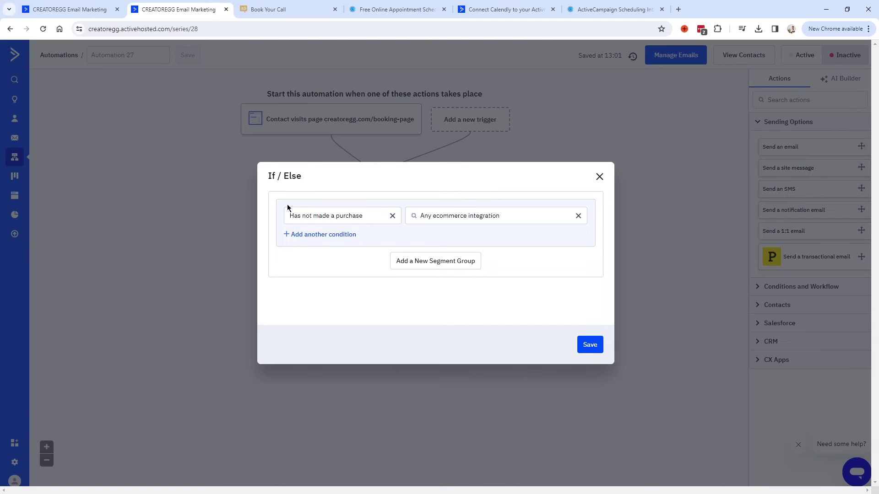
Step: Choose 'Has not made a purchase' in the If/Else condition, then select the Calendly integration page address
left_click(339, 218)
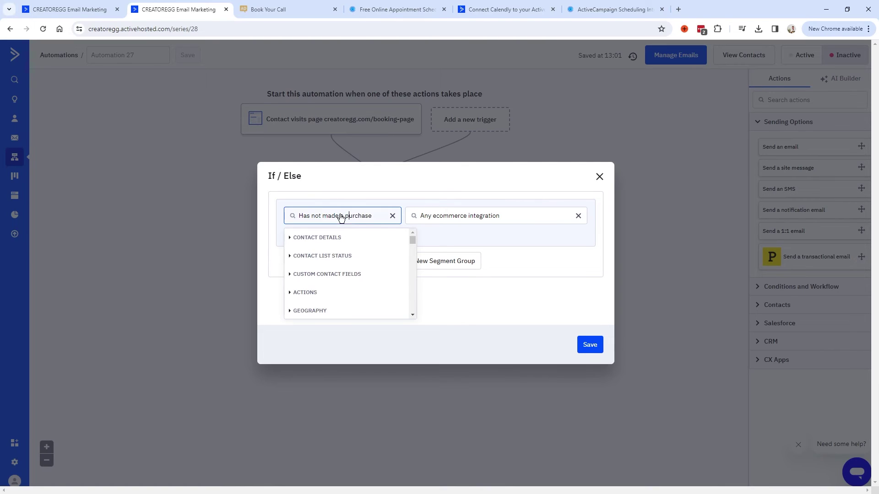
left_click_drag(375, 218, 259, 204)
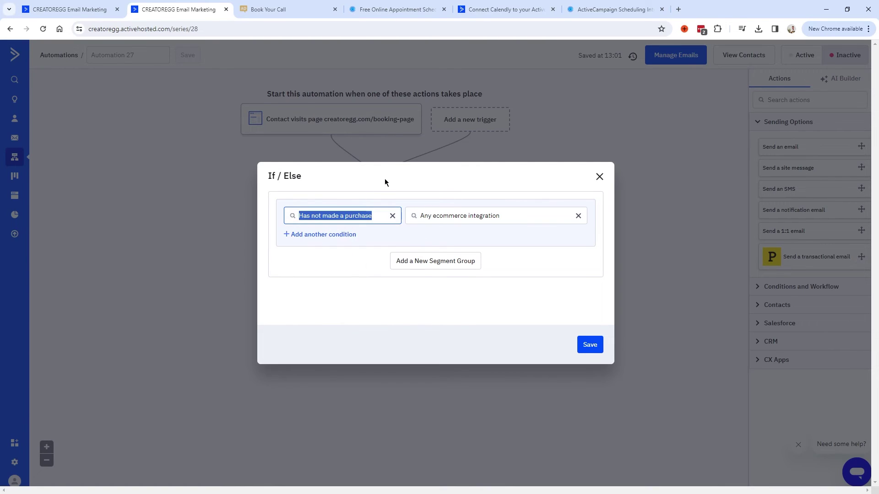
left_click(595, 10)
left_click(144, 30)
left_click(143, 29)
key("ctrl+a")
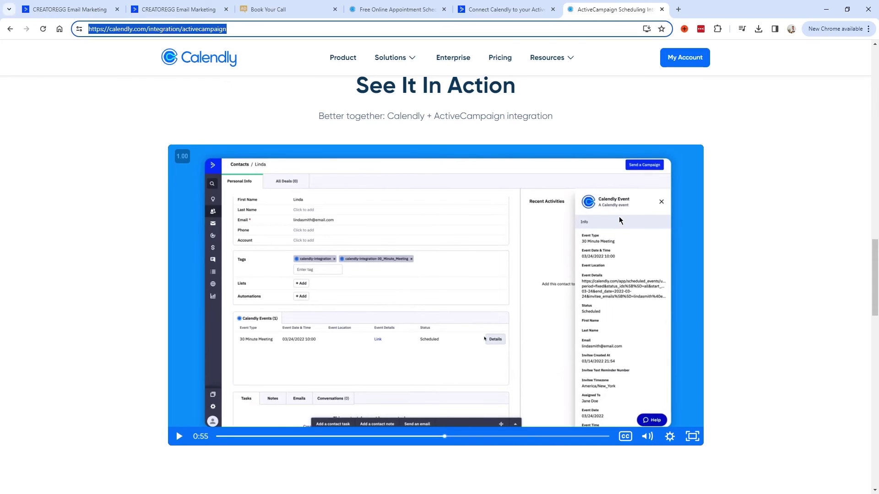
Step: Skim the Calendly ActiveCampaign demo video at several points, then return to the If/Else condition
left_click(457, 436)
left_click(481, 436)
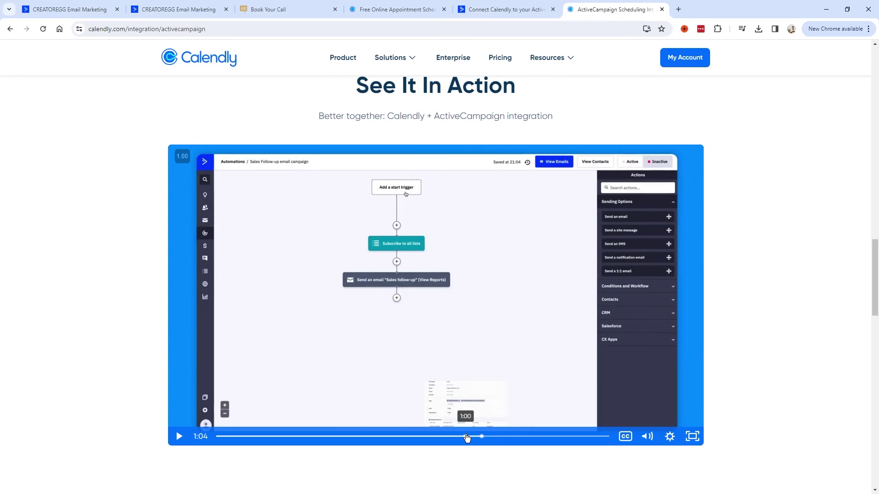
left_click(466, 436)
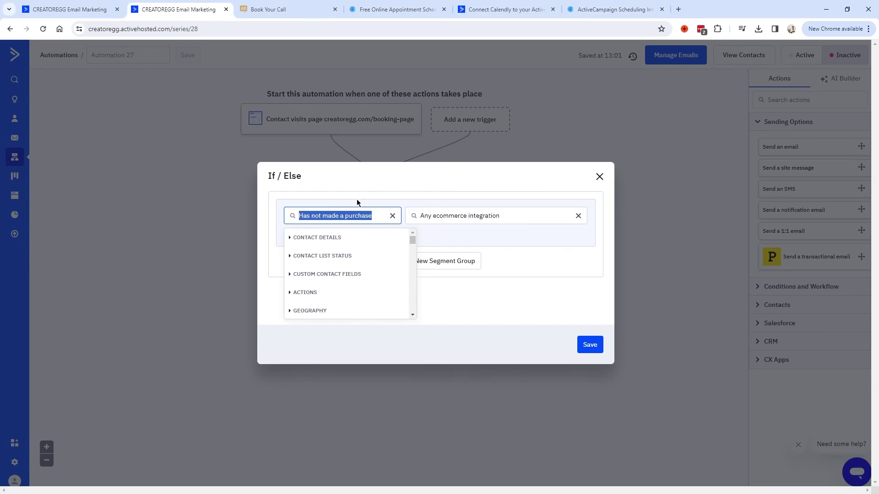
left_click(356, 198)
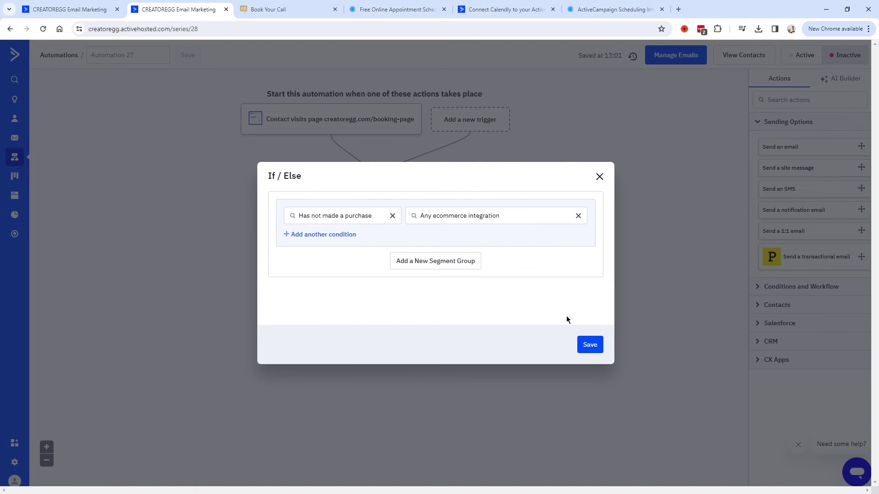
Step: Save the purchase condition and add a 'Send an email' step named 'Email 1' on the No branch
left_click(589, 348)
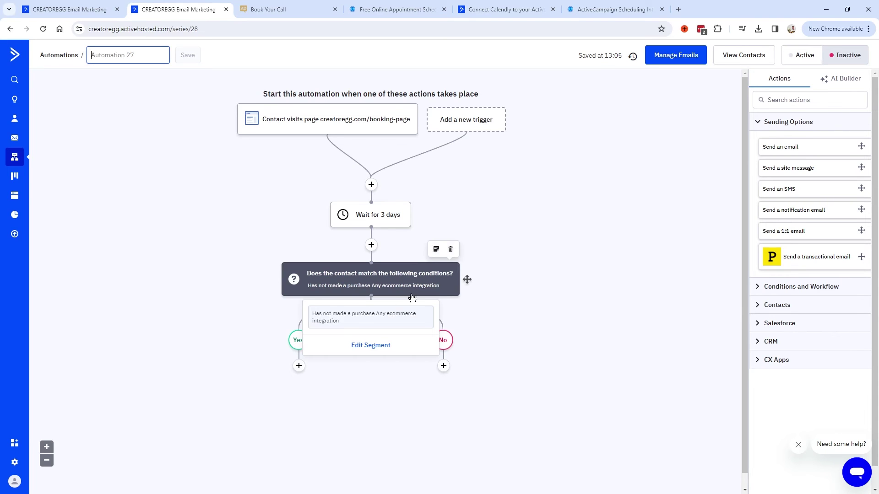
left_click(444, 366)
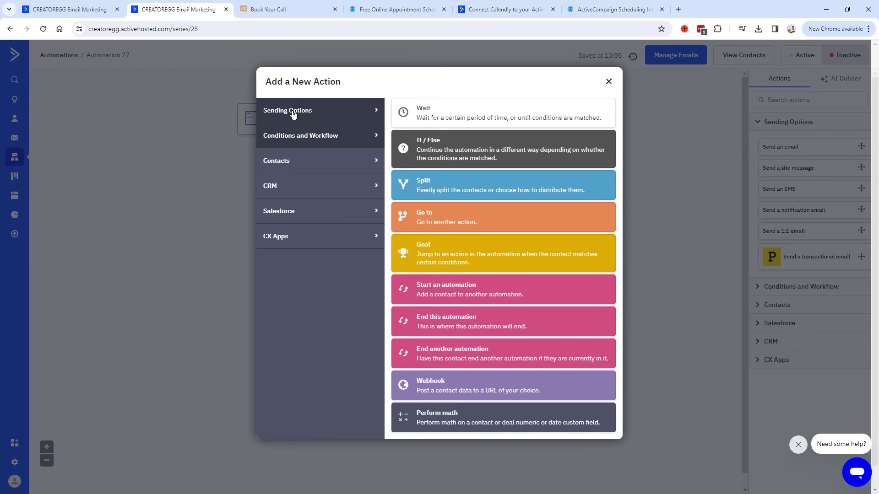
left_click(294, 114)
left_click(490, 112)
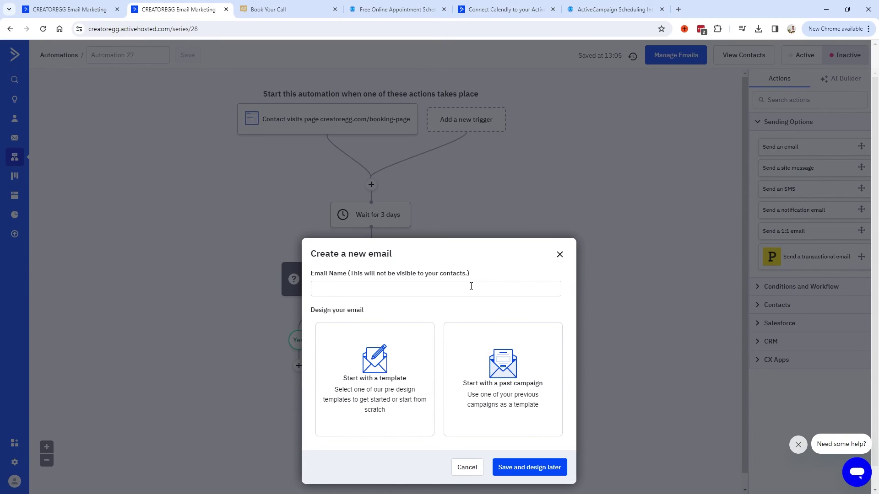
left_click(406, 290)
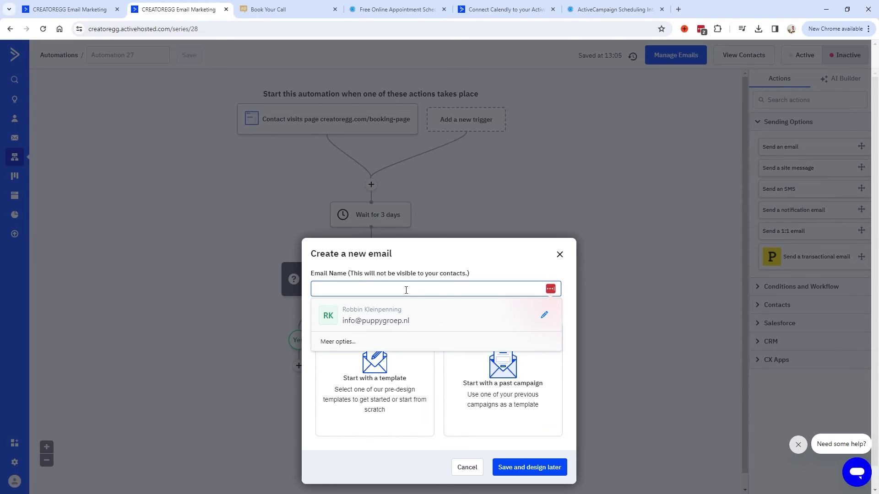
type("Email 1")
left_click(531, 468)
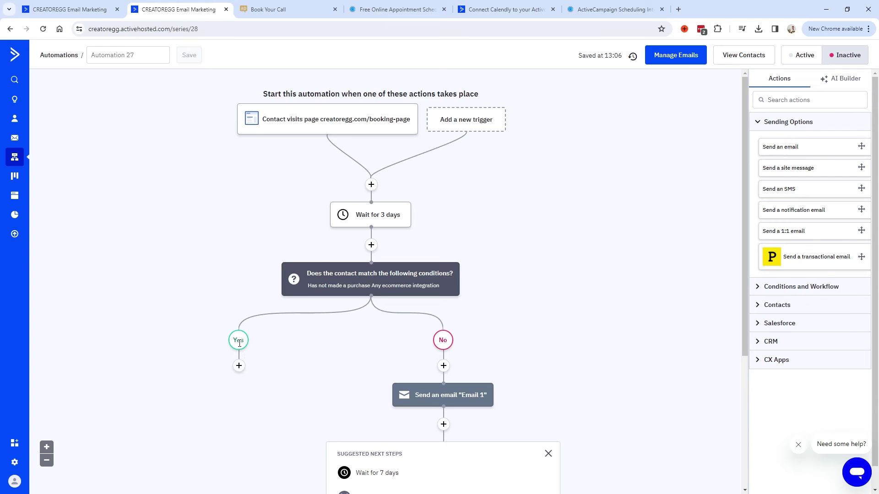
left_click(239, 366)
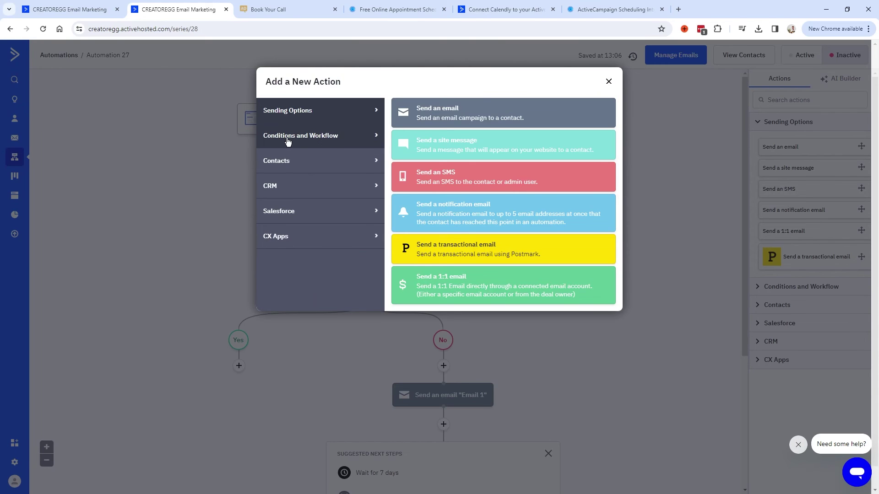
Step: End the automation on the Yes branch with 'End this automation'
left_click(282, 140)
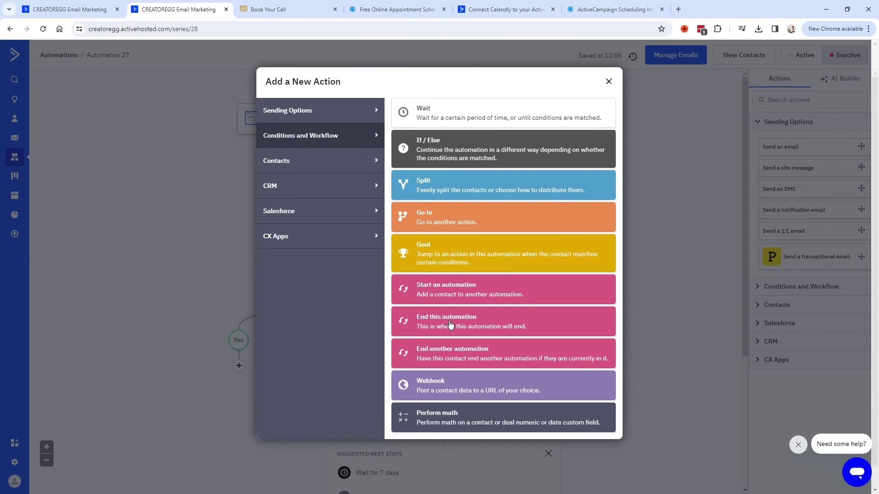
left_click(449, 323)
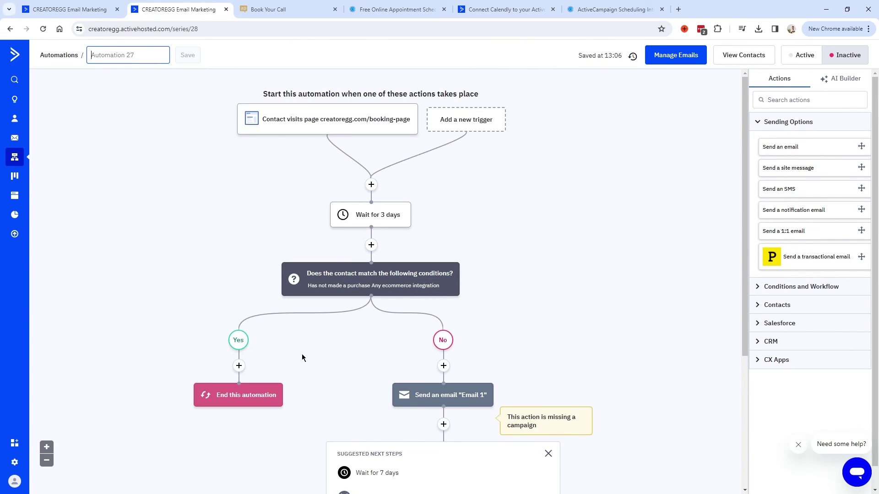
scroll(385, 321, "down", 2)
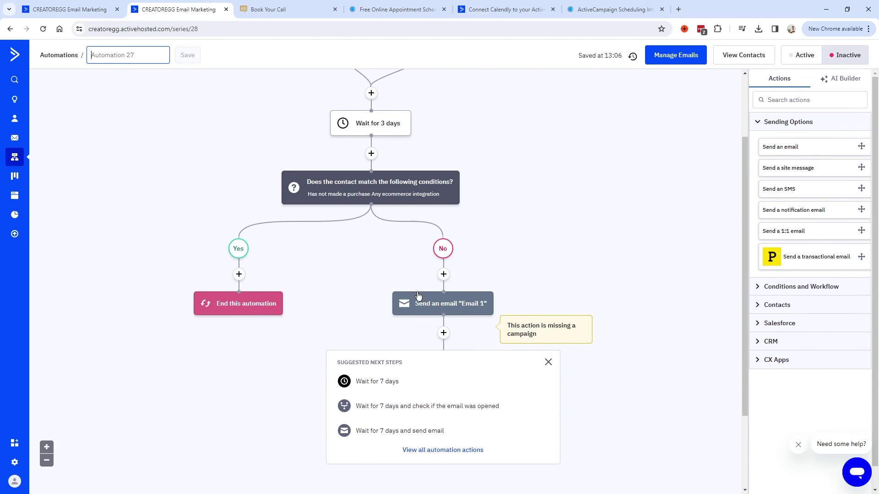
scroll(435, 315, "up", 2)
scroll(437, 302, "down", 3)
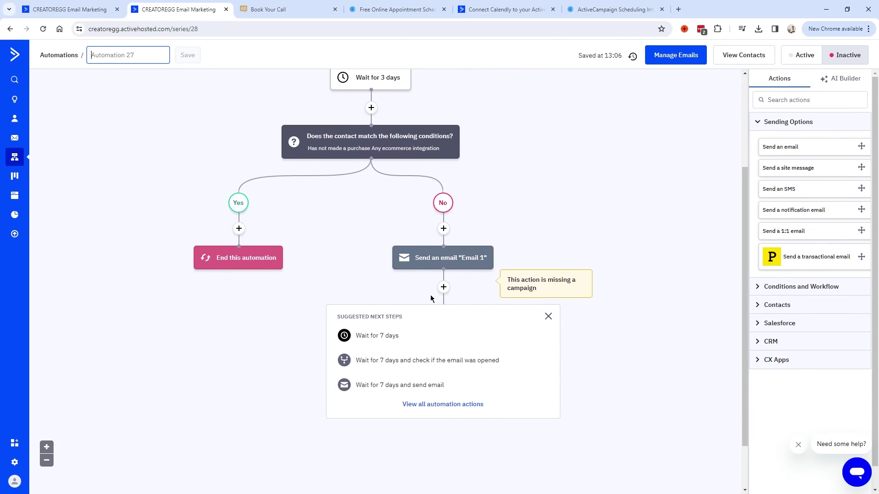
scroll(443, 366, "up", 3)
scroll(446, 377, "down", 3)
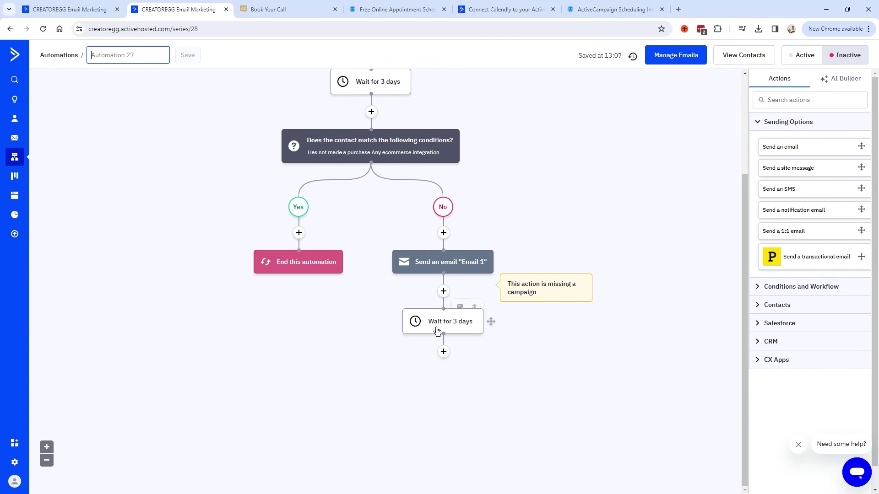
Step: Open the 'Site tracking and the GDPR' help article and highlight its title
mouse_move(430, 206)
scroll(452, 360, "up", 3)
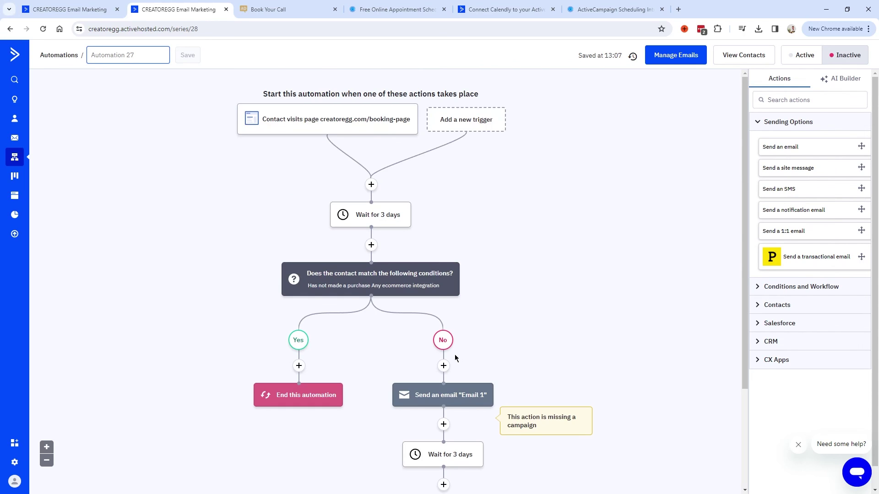
mouse_move(339, 126)
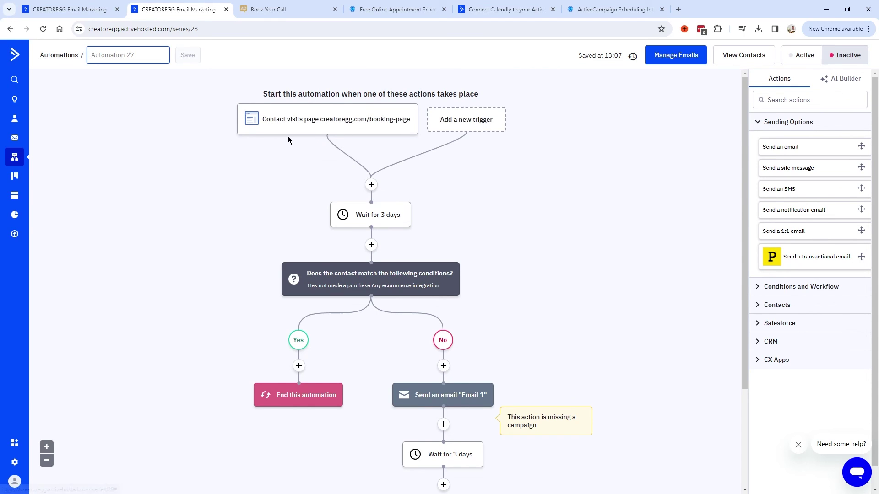
left_click(410, 92)
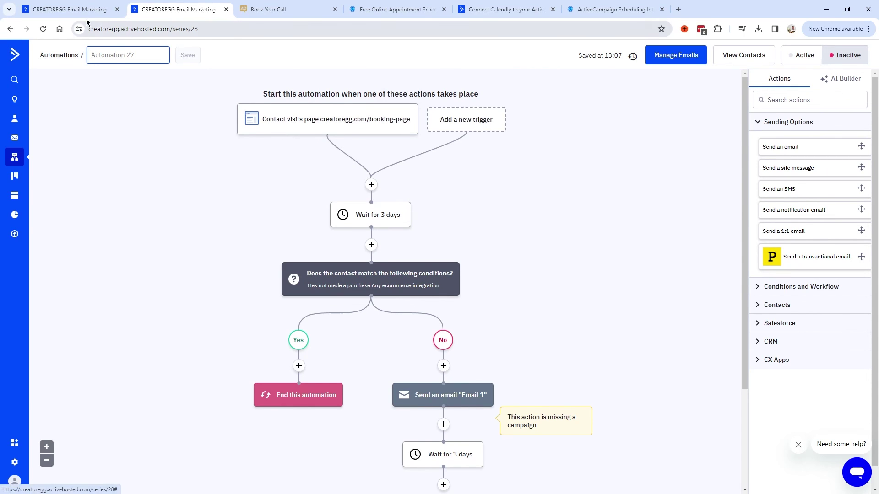
left_click_drag(176, 162, 151, 168)
Step: Highlight and clear parts of the 'Site tracking and the GDPR' article title, including 'GDPR'
left_click(417, 159)
left_click(171, 167)
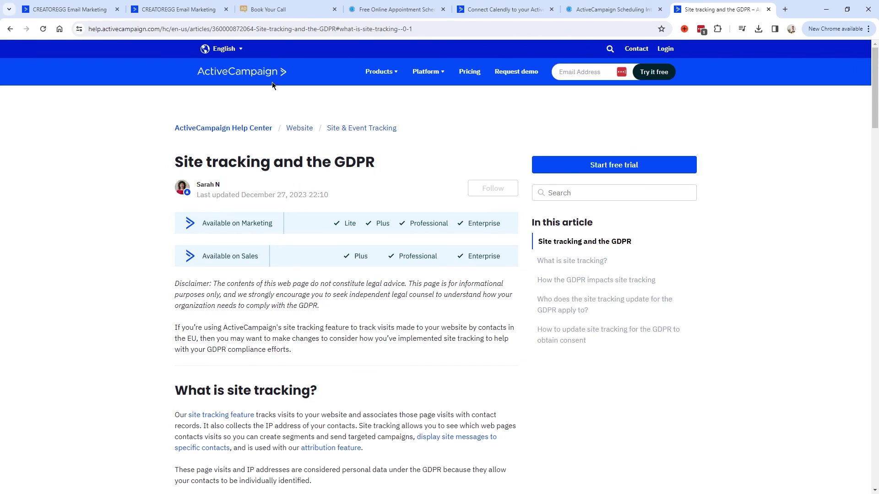
left_click_drag(376, 163, 335, 163)
left_click(378, 163)
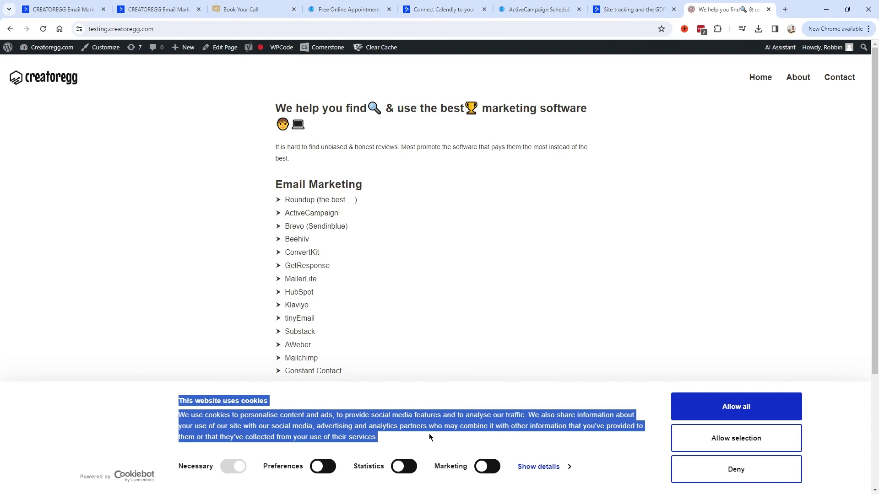
Step: Toggle the Preferences and Statistics switches in the creatoregg Cookiebot banner
left_click_drag(377, 437, 179, 399)
left_click(288, 417)
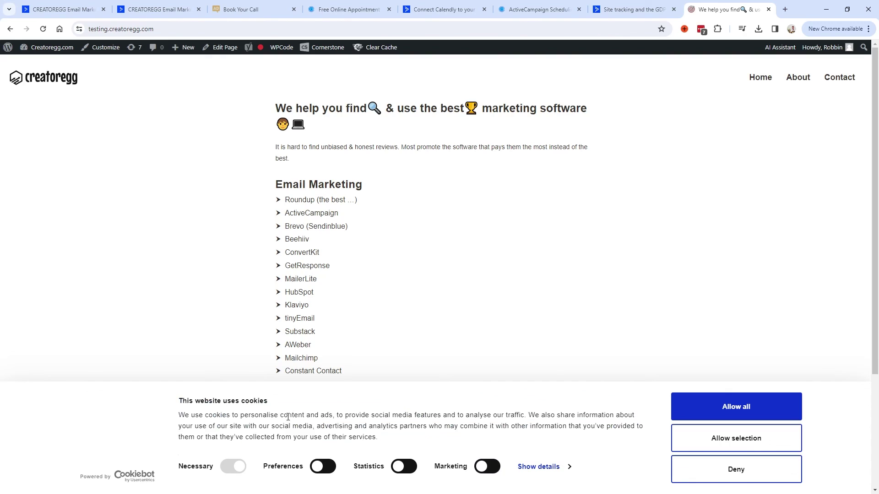
left_click(325, 467)
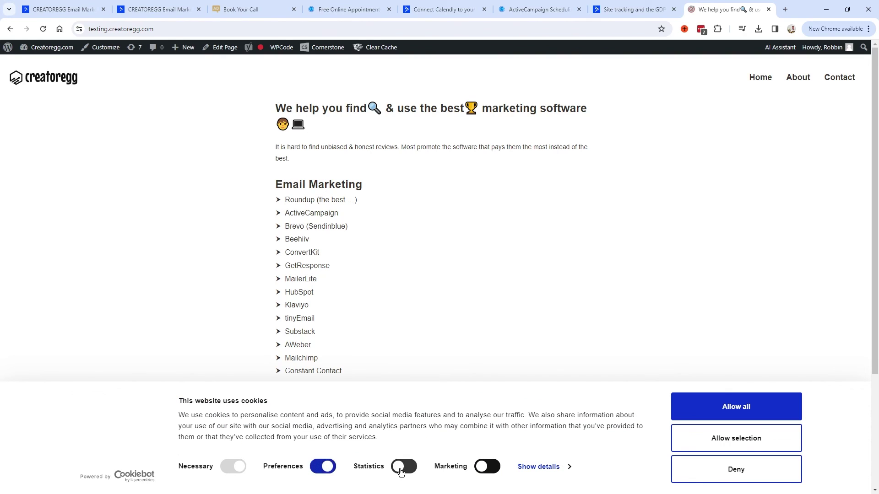
left_click(404, 467)
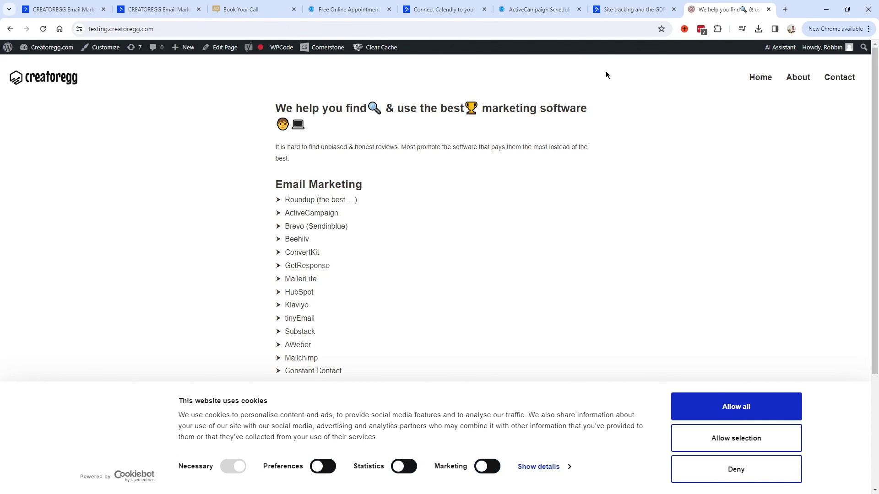
Step: Glance at the GDPR article tab, return to creatoregg, and highlight the banner text
left_click(623, 8)
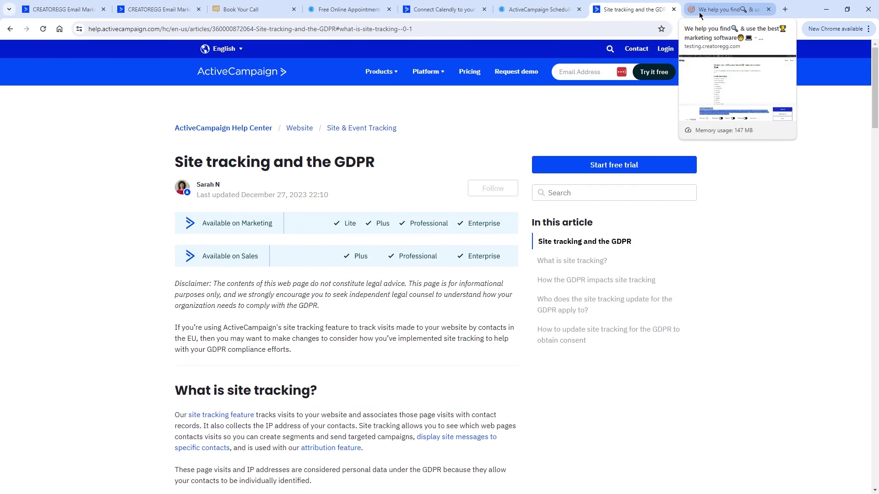
left_click(700, 14)
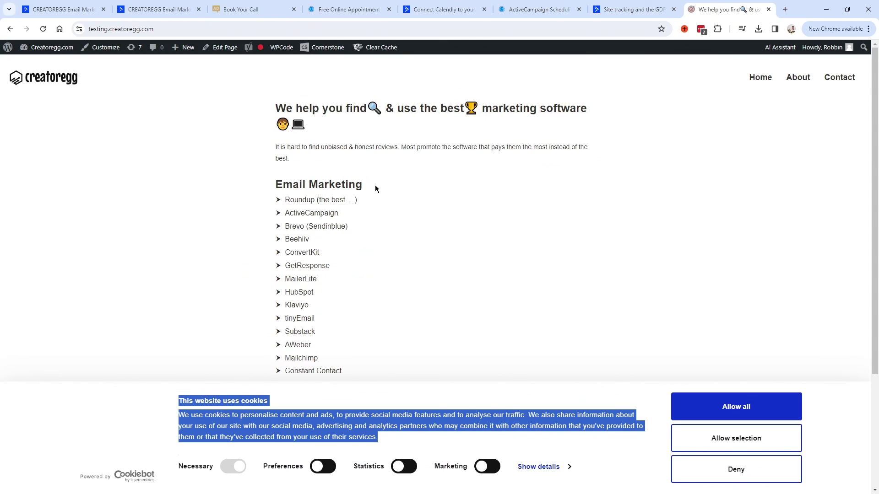
left_click_drag(178, 402, 432, 435)
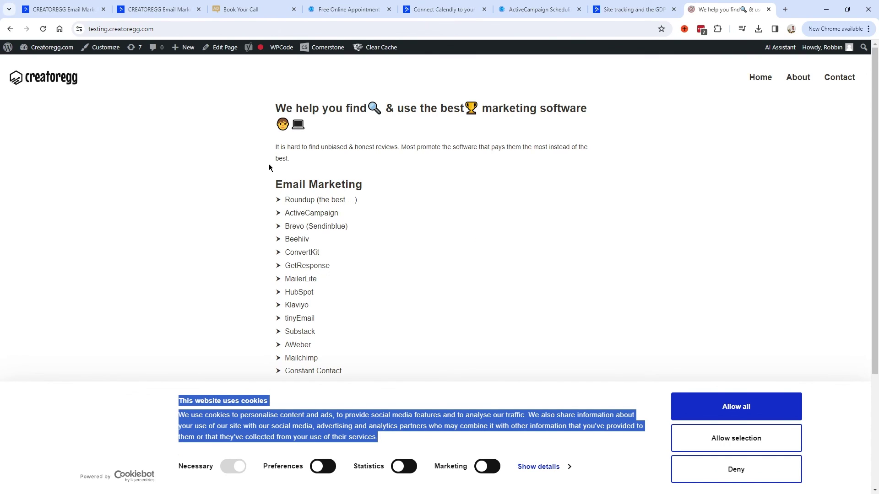